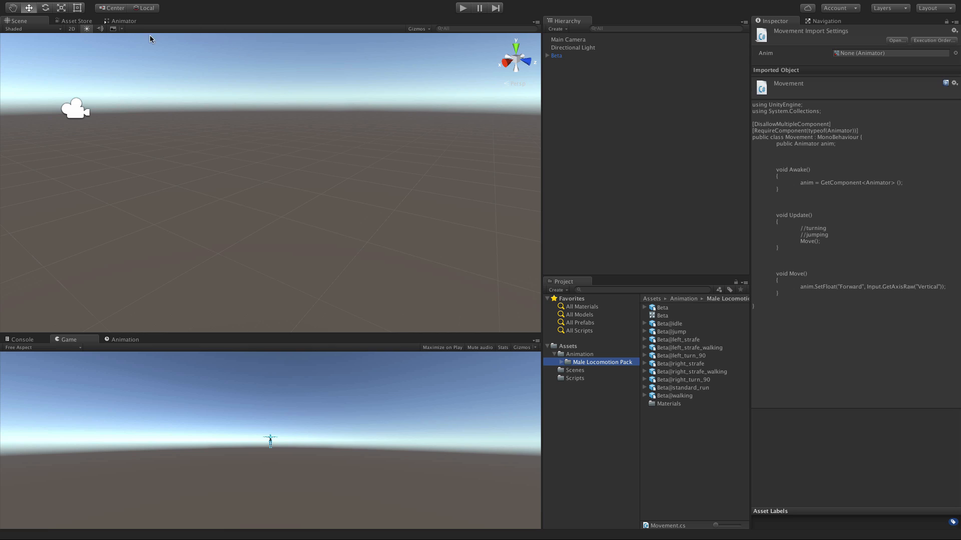
Review the Animator state graph, then inspect the Beta@standard_run import settings and play its animation preview.
middle_drag(354, 155, 337, 210)
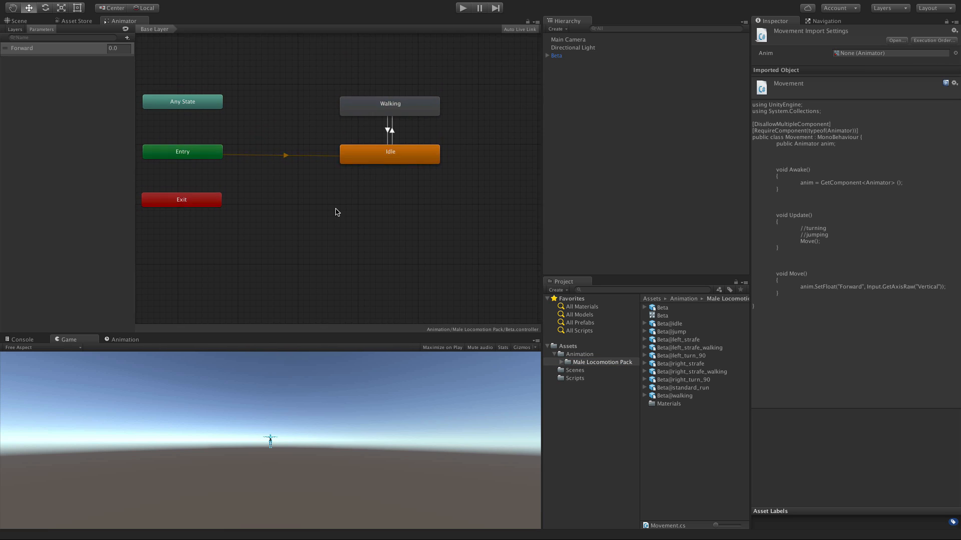
scroll(337, 212, right, 3)
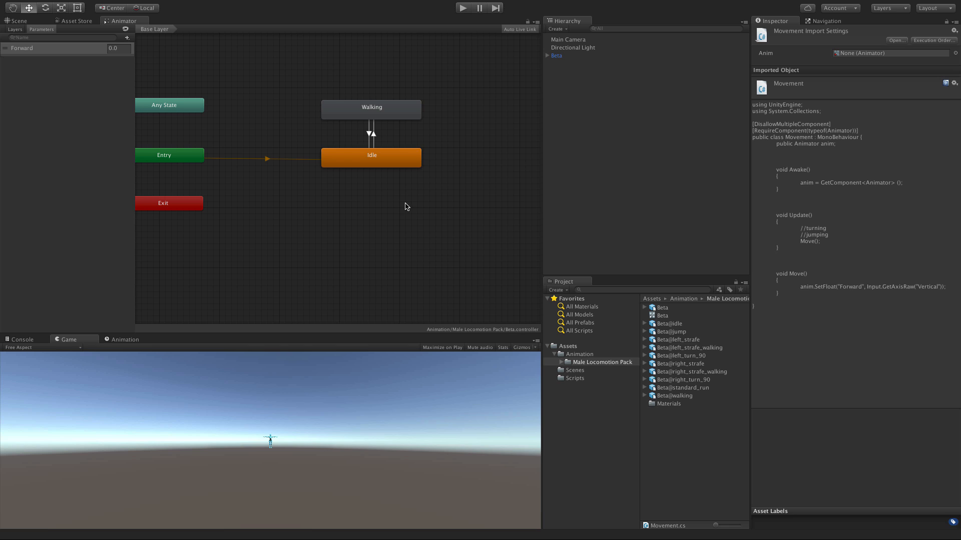
click(702, 388)
click(761, 380)
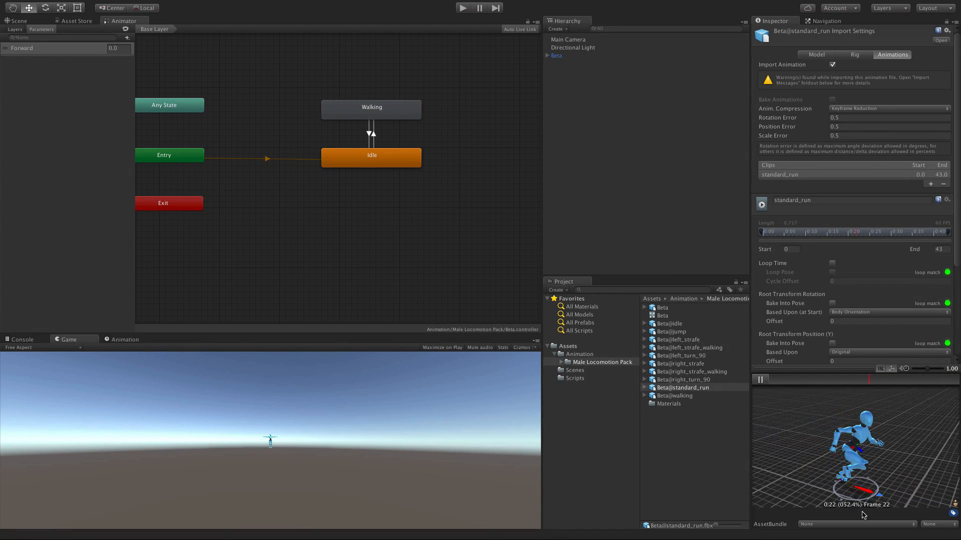
scroll(846, 311, down, 5)
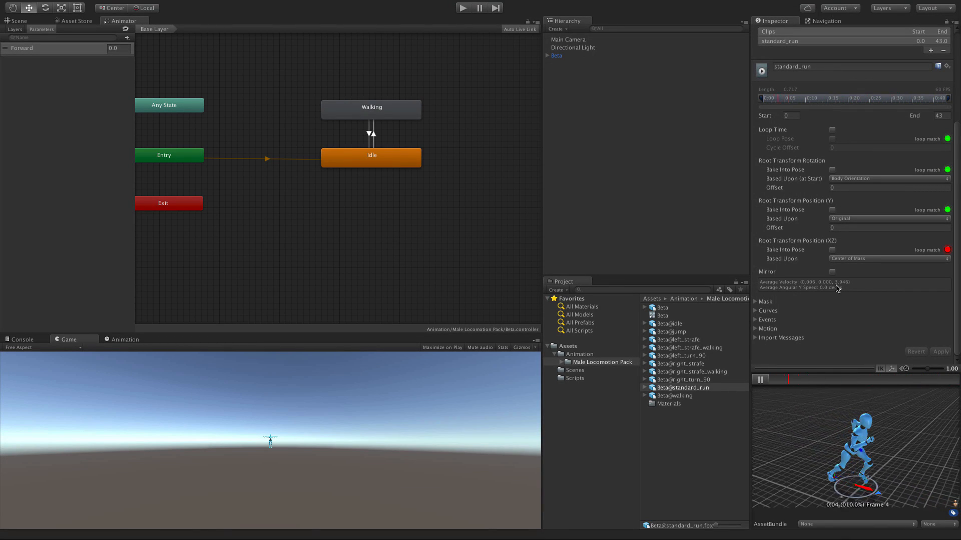
click(760, 380)
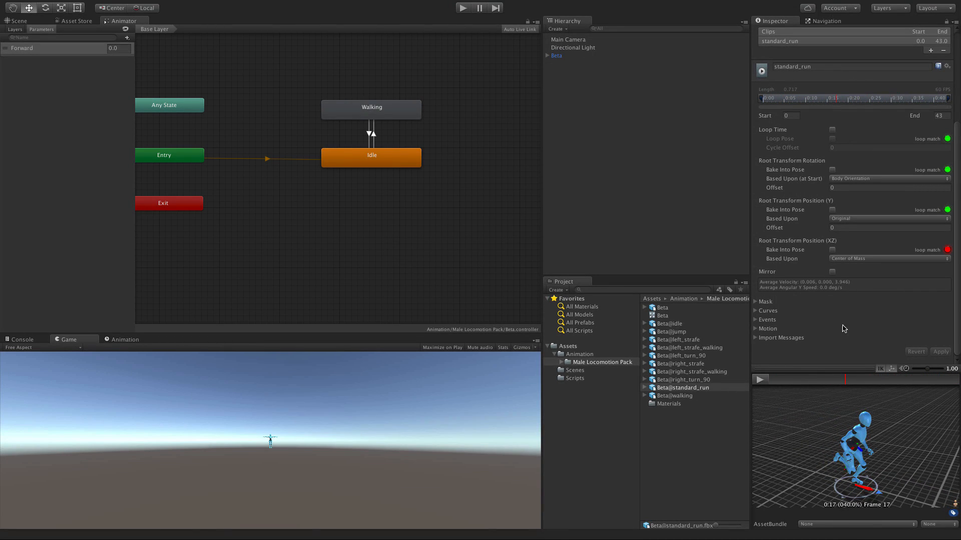
Enable Loop Time, Loop Pose and Bake Into Pose for Root Transform Position (Y) on the standard_run clip.
scroll(836, 280, up, 5)
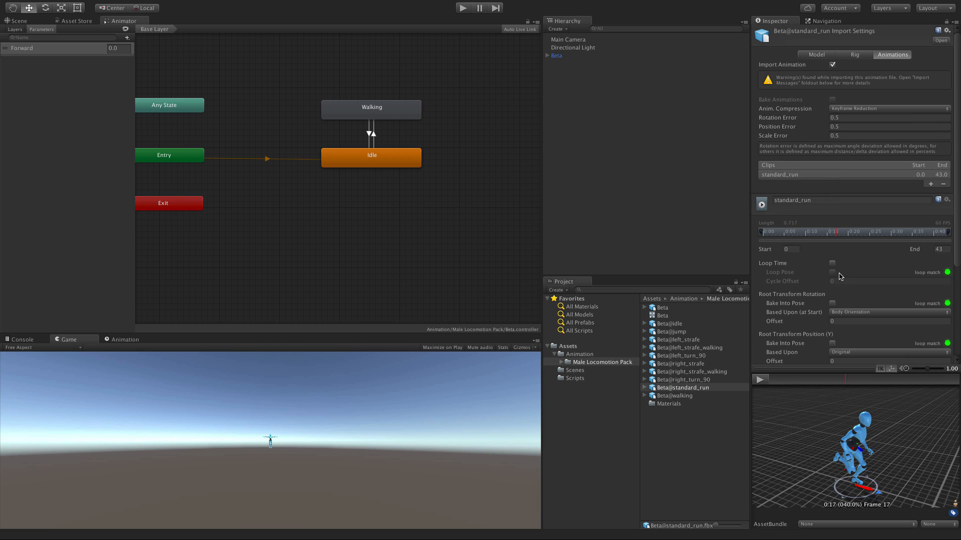
click(832, 263)
click(832, 273)
scroll(845, 279, down, 3)
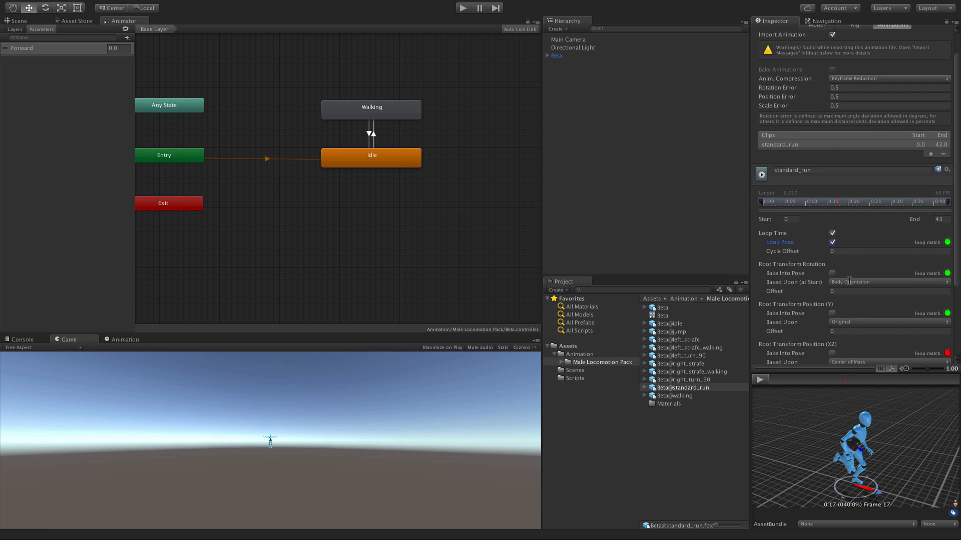
scroll(848, 279, down, 1)
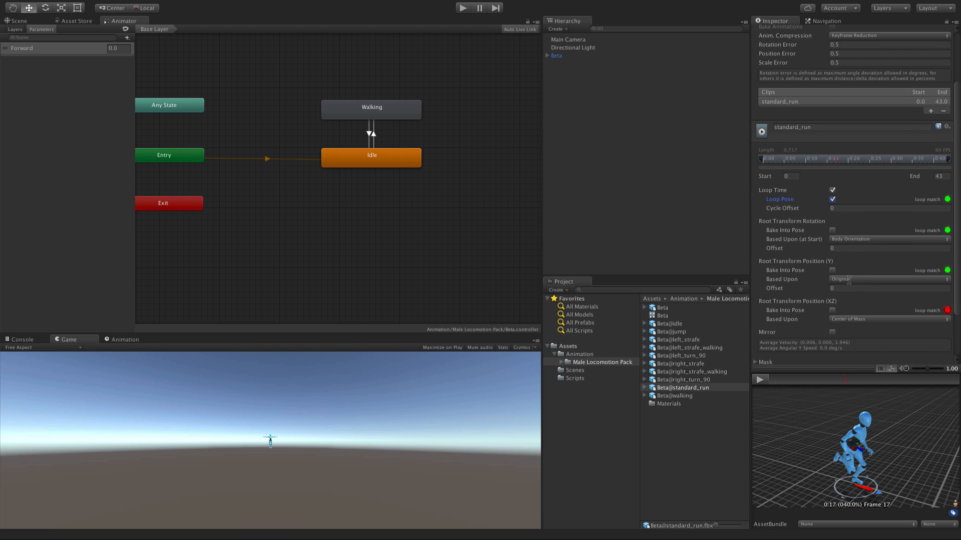
click(833, 270)
scroll(866, 273, down, 2)
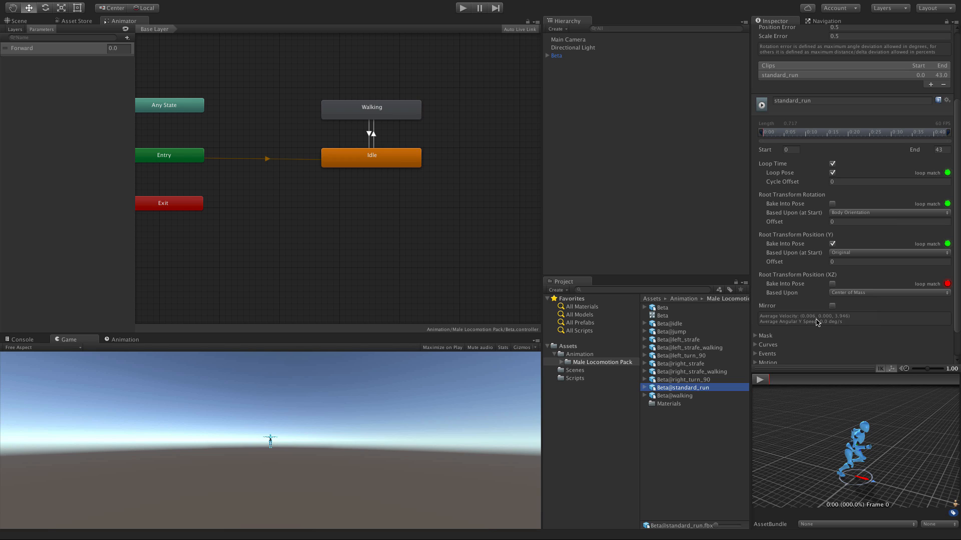
Set the standard_run clip's Root Transform Rotation offset to 0.09 and apply the import settings.
click(838, 222)
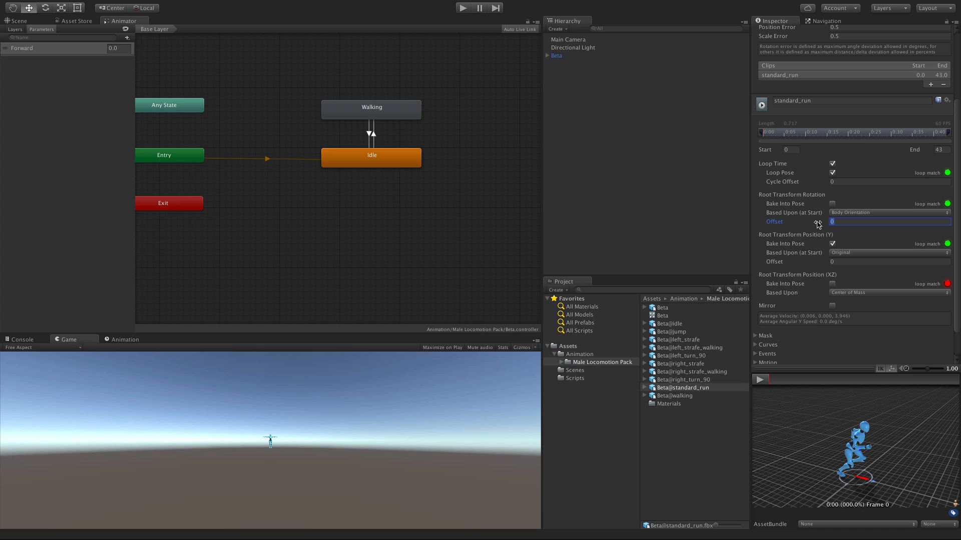
drag(818, 225, 823, 223)
drag(823, 223, 823, 224)
click(847, 221)
click(847, 221)
scroll(926, 331, down, 2)
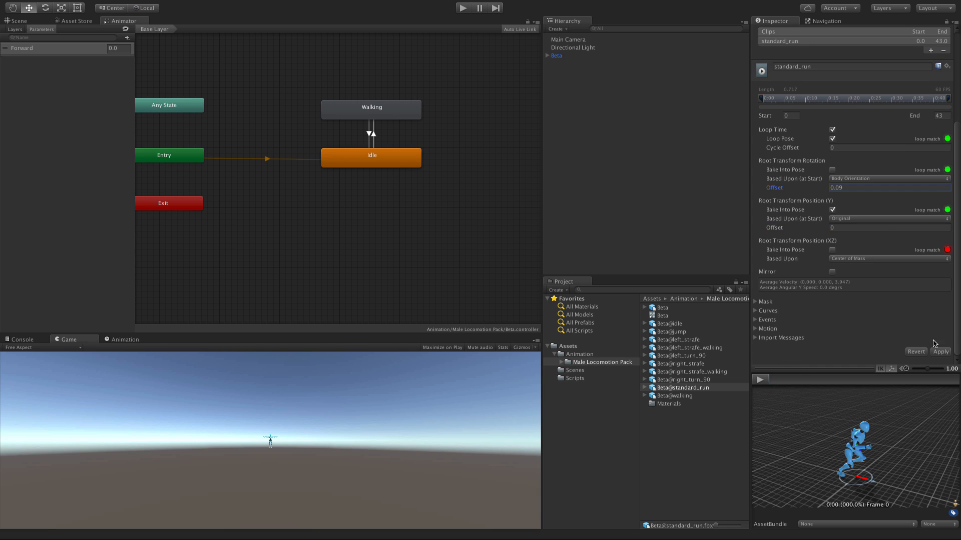
click(944, 352)
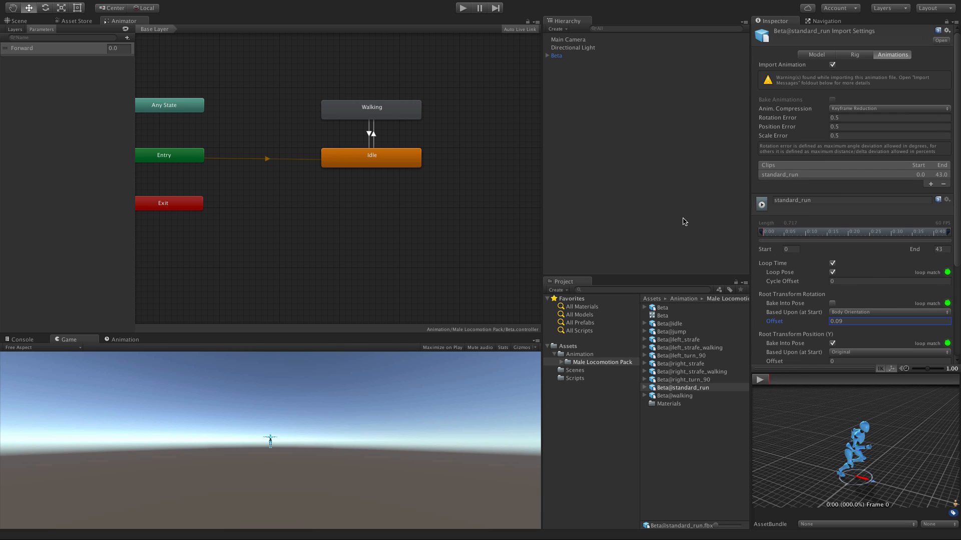
Add the standard_run clip from Beta@standard_run to the Animator graph as a state aligned above Walking.
click(644, 388)
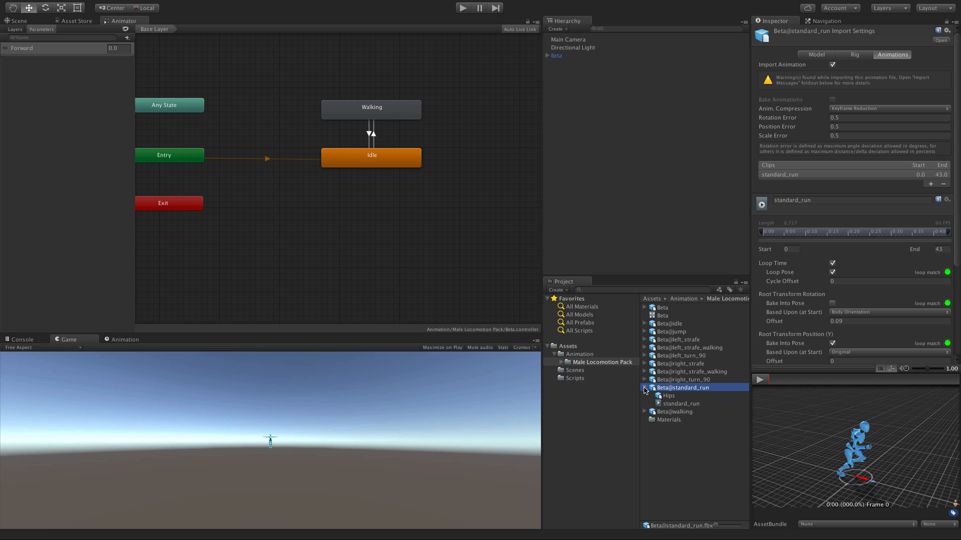
click(662, 404)
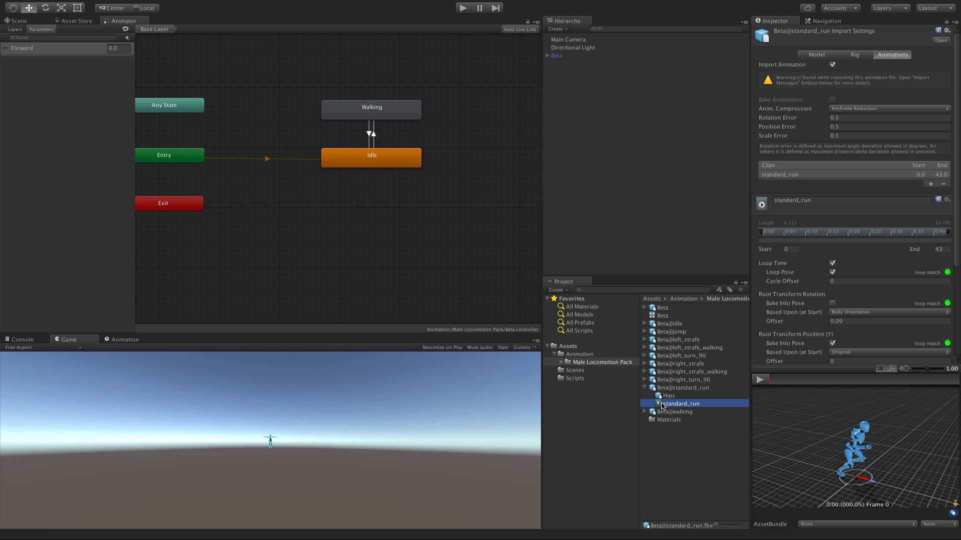
drag(662, 404, 355, 71)
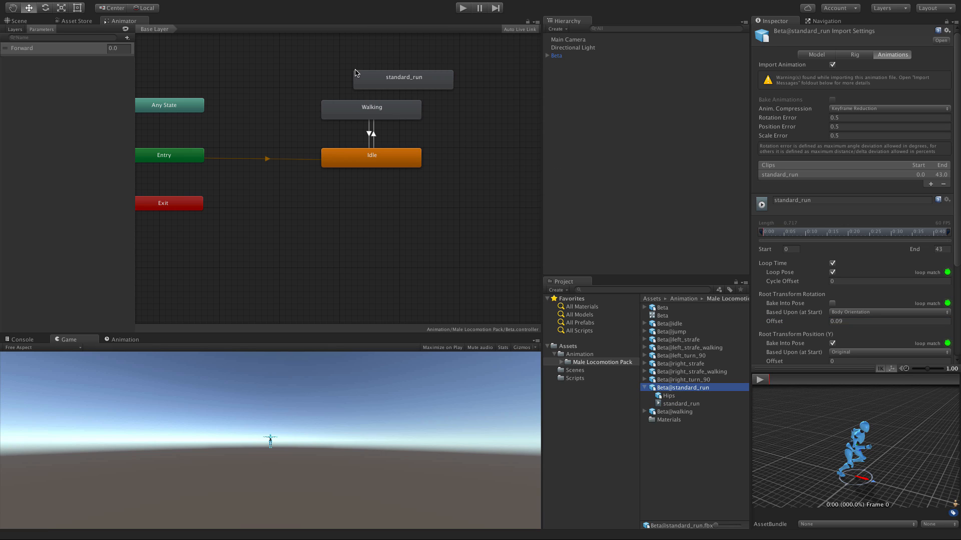
drag(408, 89, 376, 82)
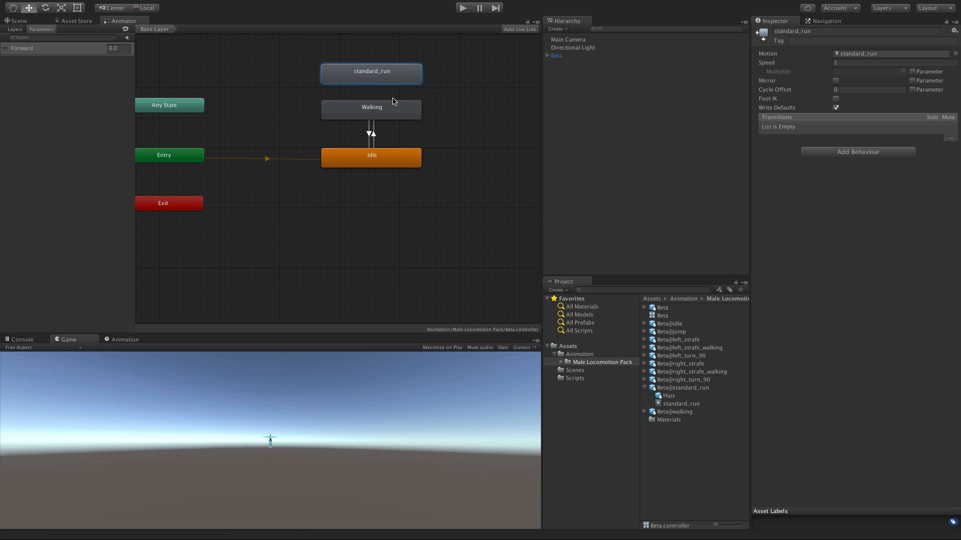
Create transitions in both directions between the Walking and standard_run states.
right_click(393, 108)
click(407, 111)
click(397, 82)
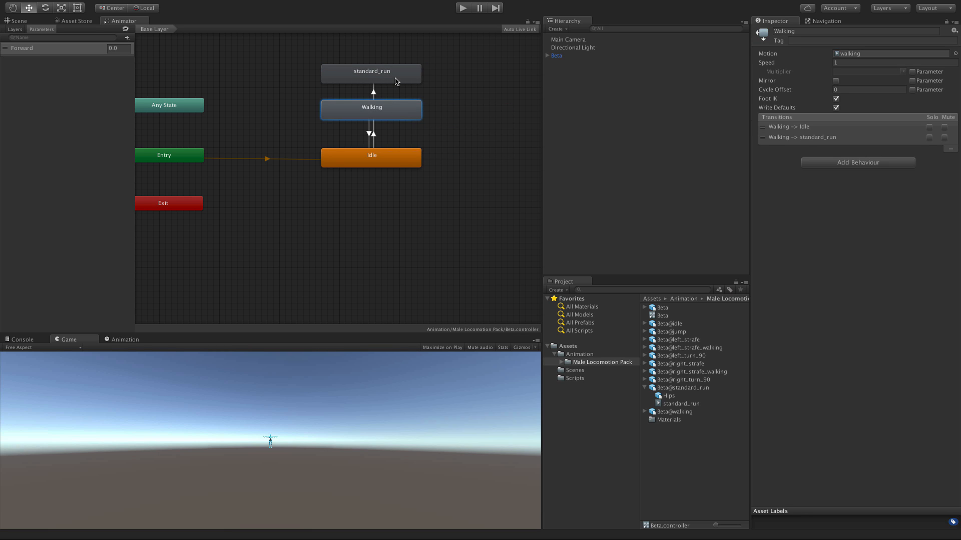
right_click(361, 77)
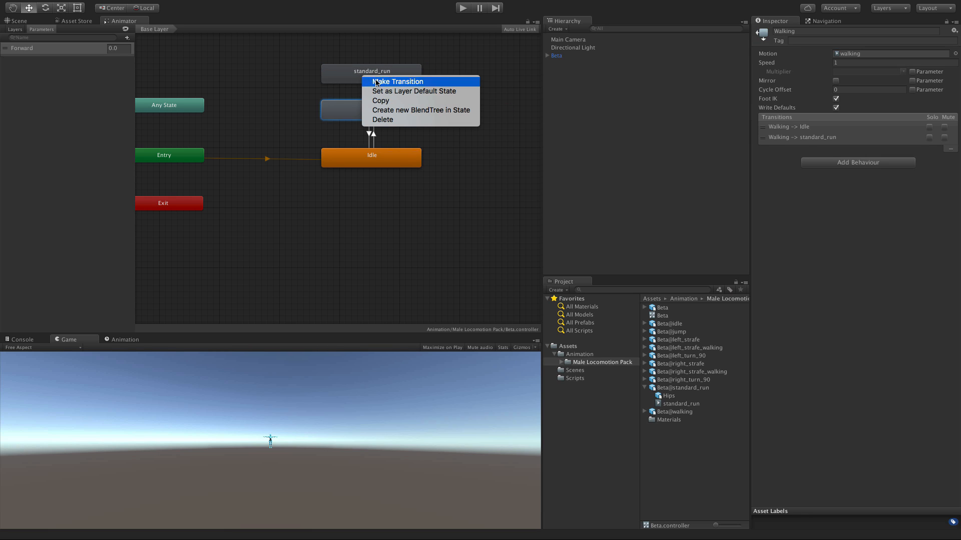
click(372, 83)
click(365, 109)
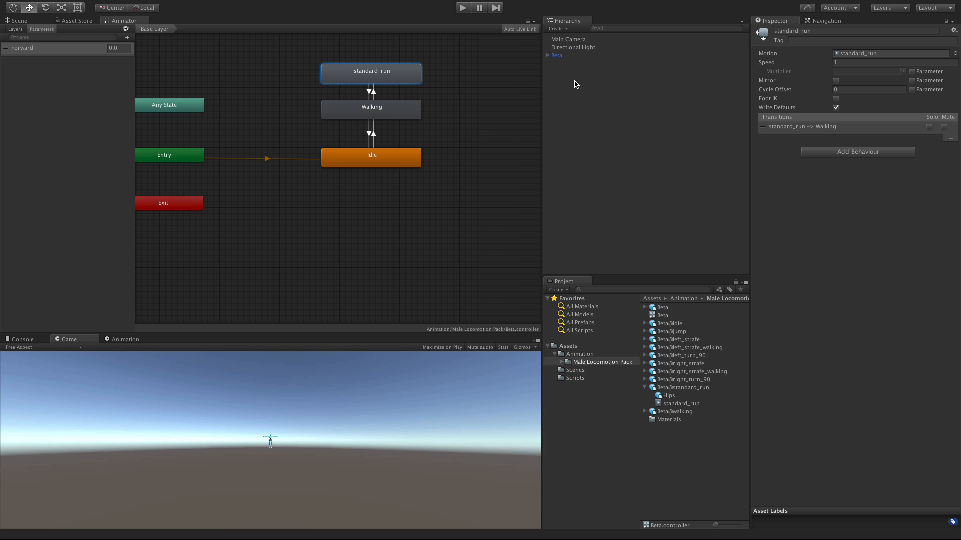
Turn off Has Exit Time on the Walking to standard_run transition and enable Foot IK on the standard_run state.
click(373, 93)
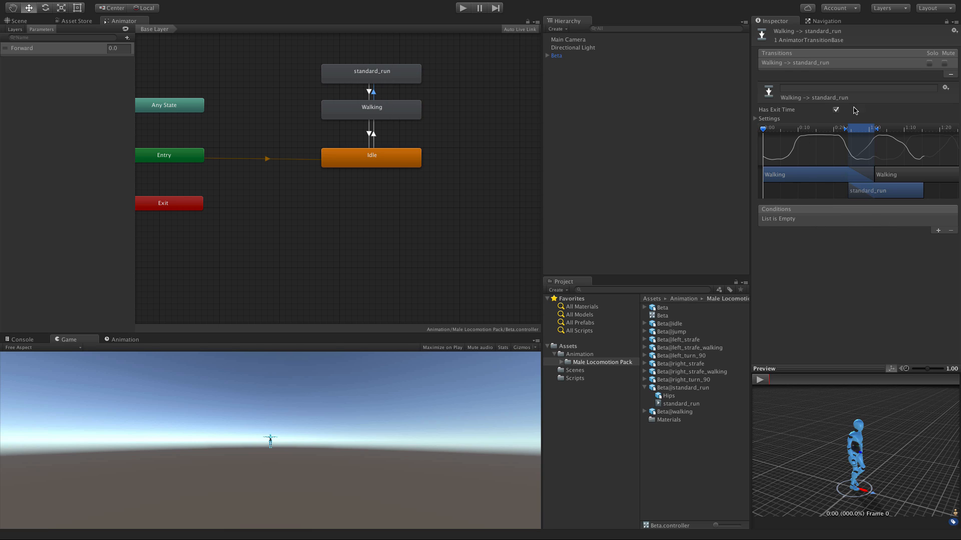
click(373, 134)
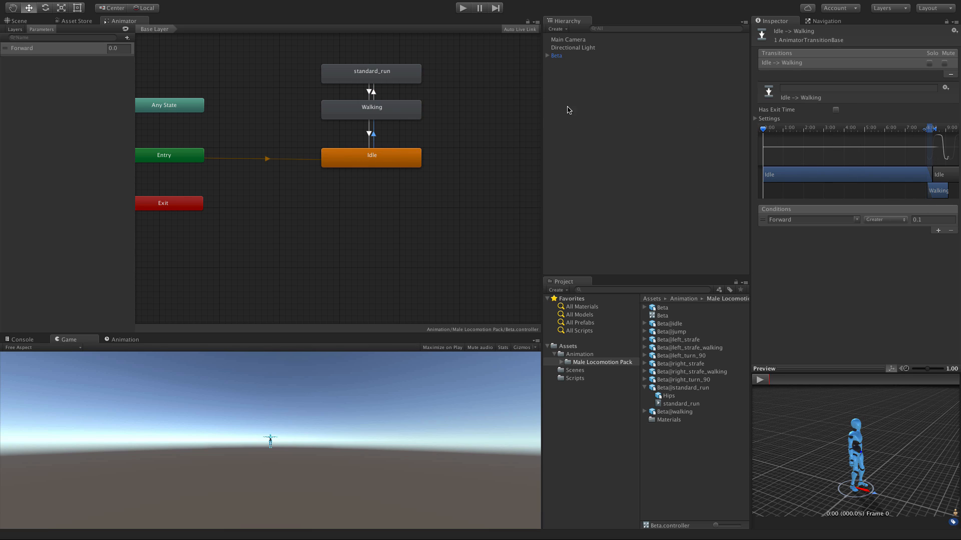
click(373, 92)
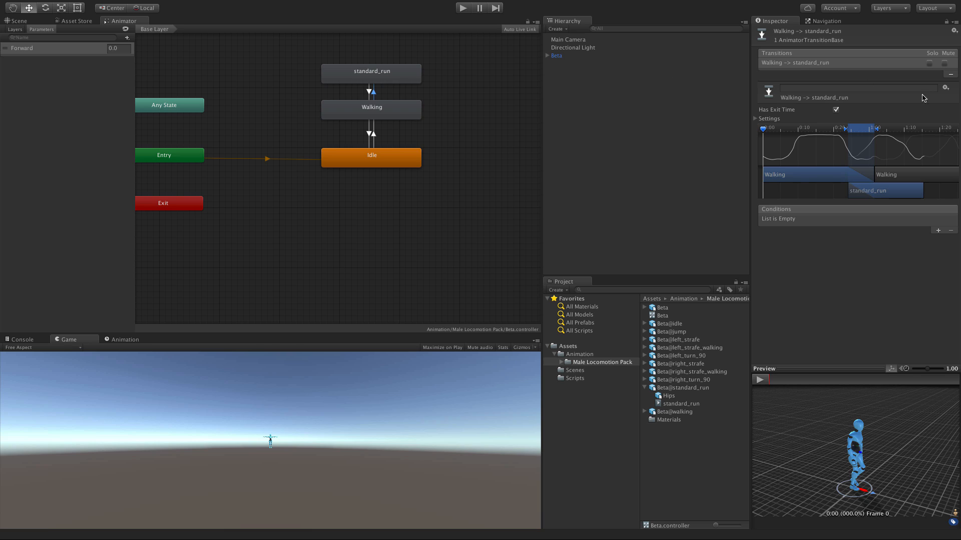
click(836, 110)
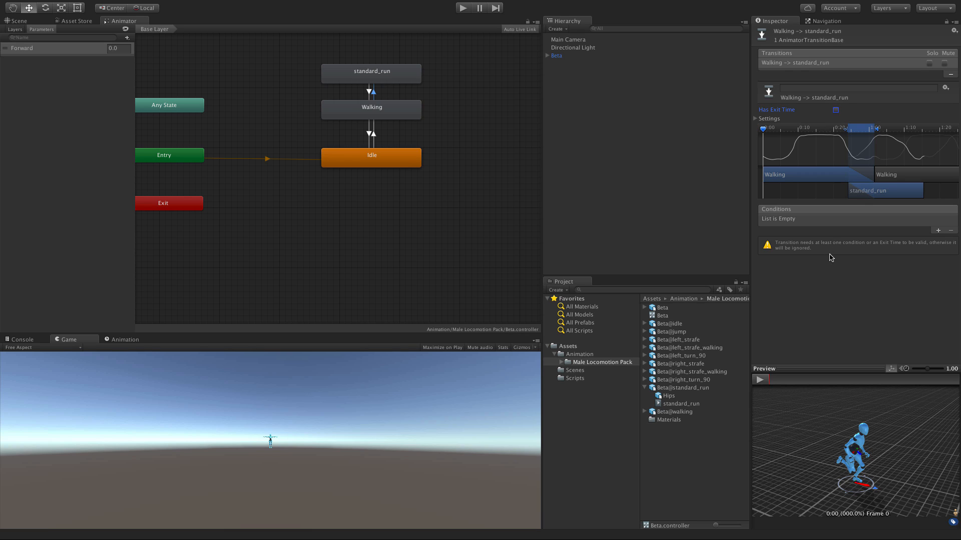
click(757, 119)
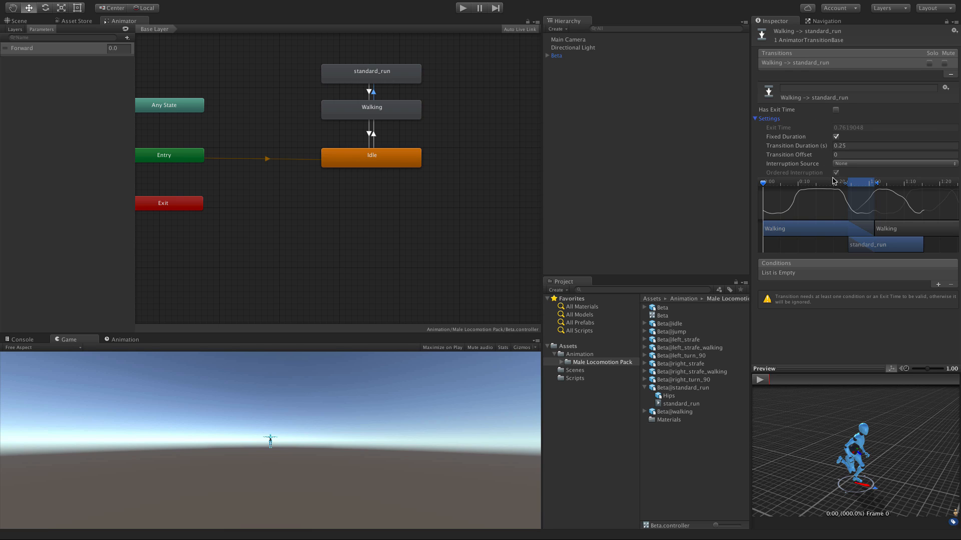
click(395, 70)
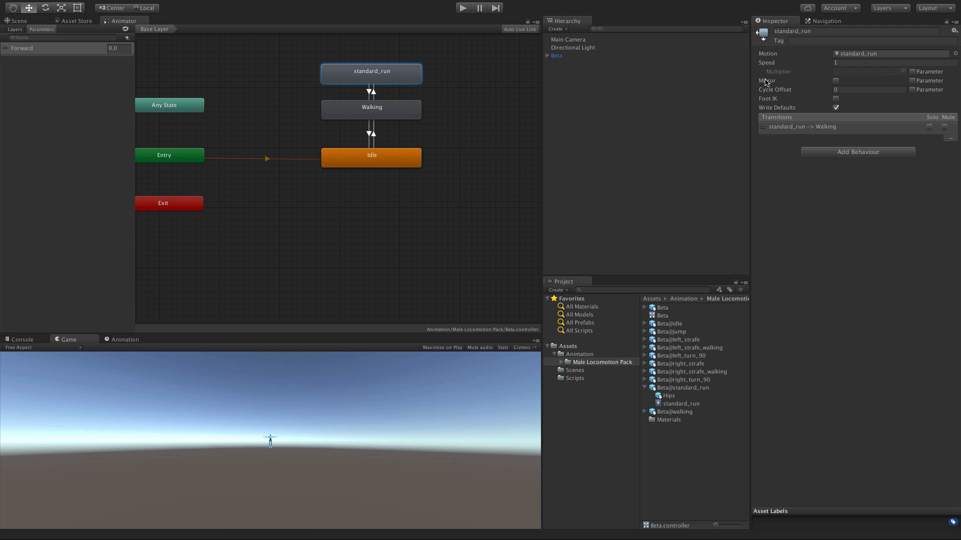
click(837, 99)
Add a condition to the Walking to standard_run transition requiring Forward to be Greater than 0.75.
click(373, 93)
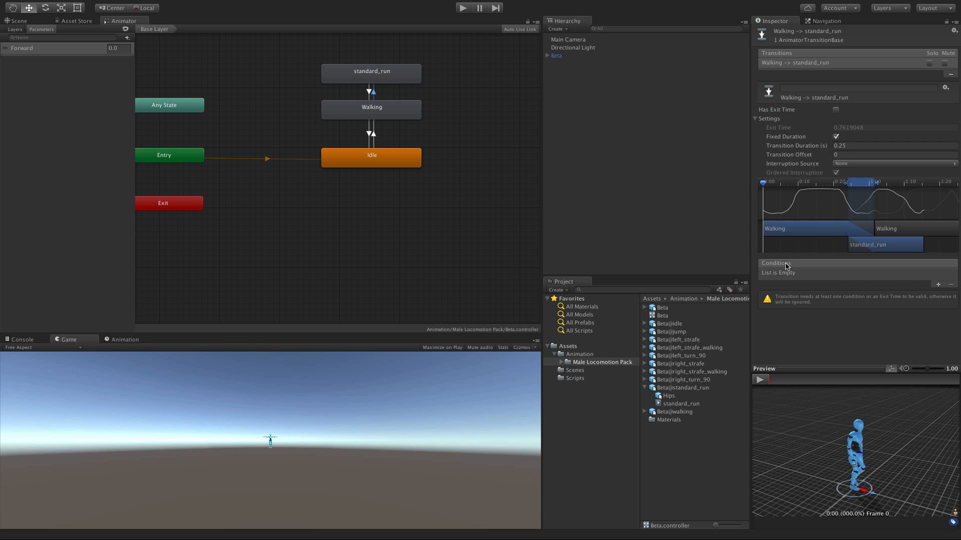
click(939, 285)
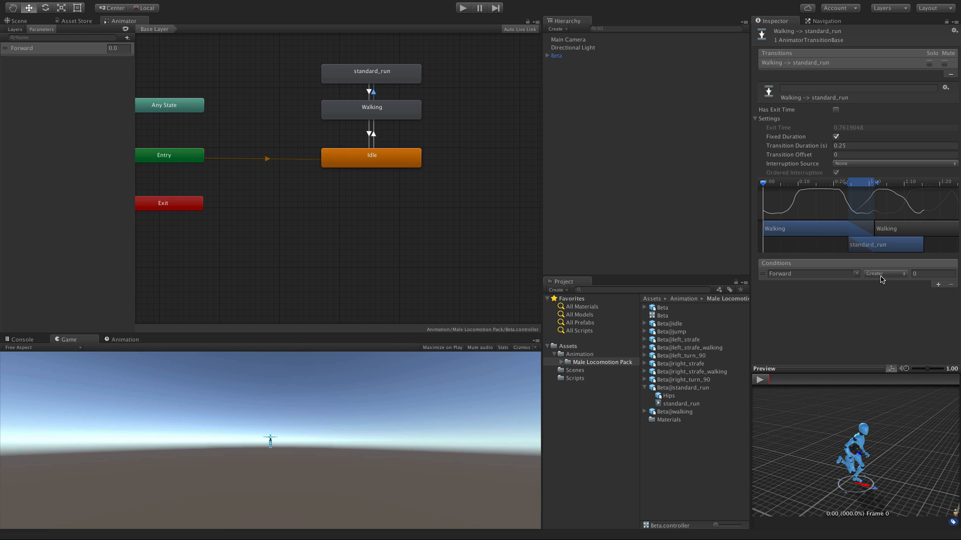
click(374, 135)
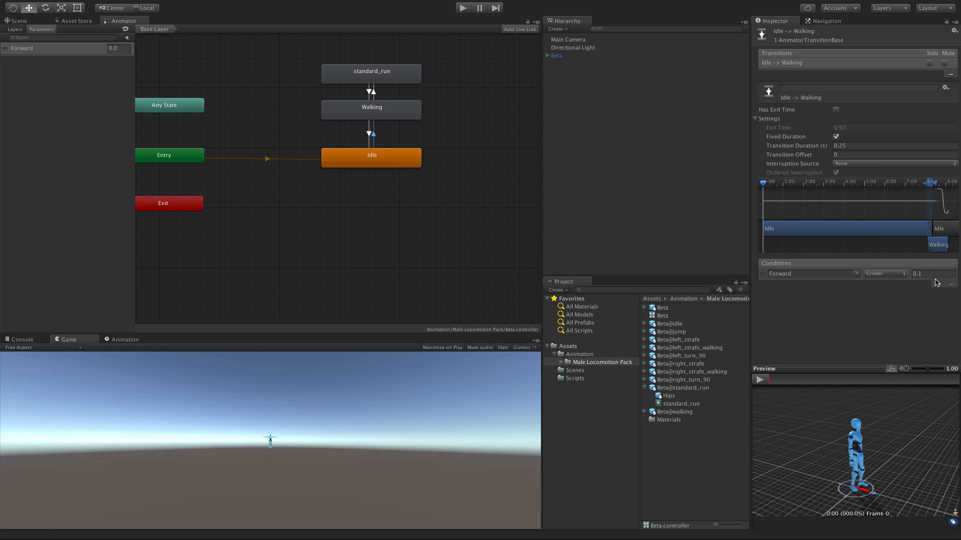
click(374, 94)
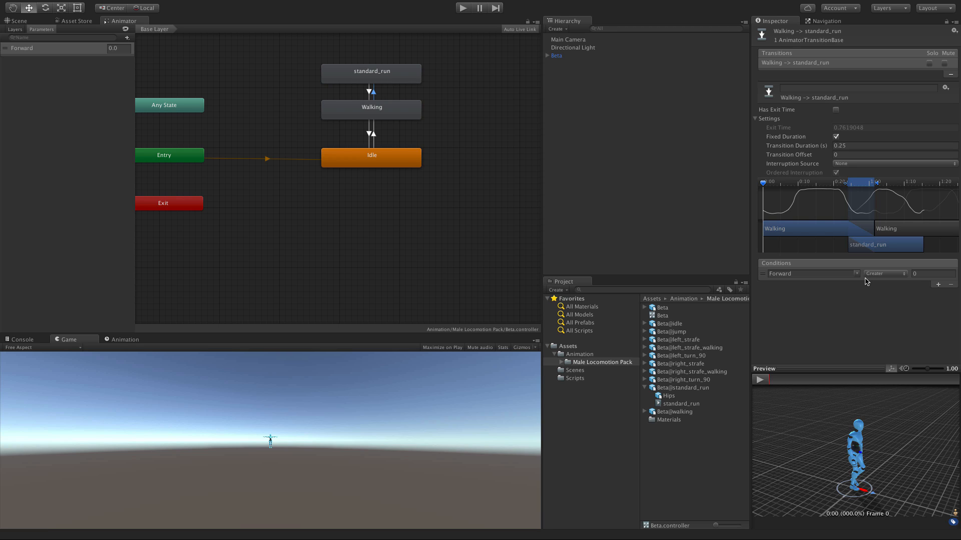
click(864, 335)
click(923, 276)
double_click(924, 275)
text(.75)
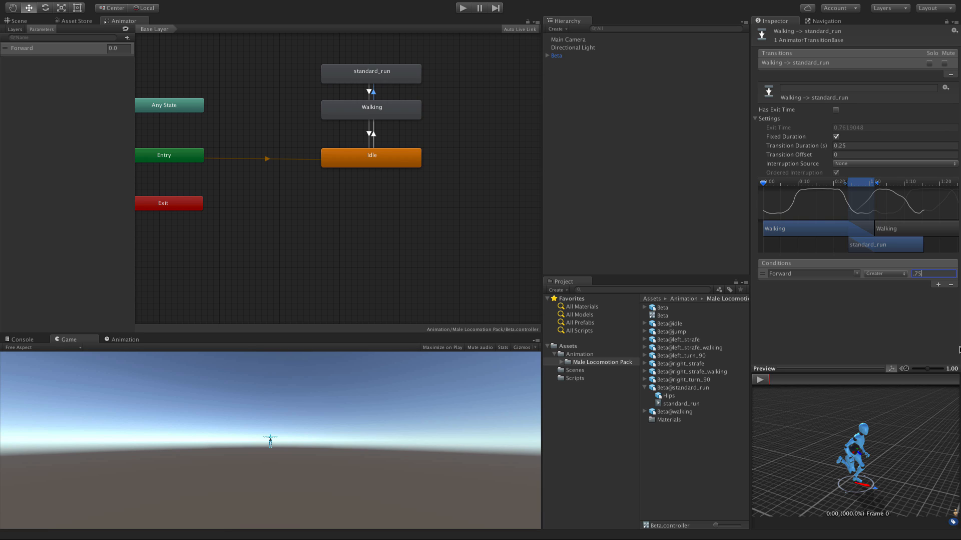
click(934, 328)
drag(940, 277, 914, 278)
click(897, 317)
Turn off Has Exit Time on the standard_run to Walking transition and add the condition Forward Less than 0.75.
click(369, 91)
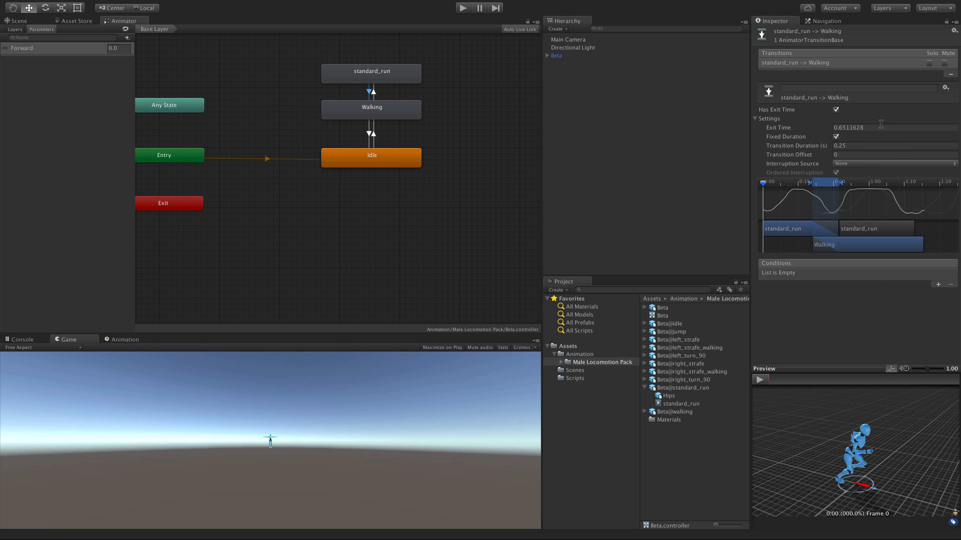
click(836, 109)
click(939, 285)
click(880, 275)
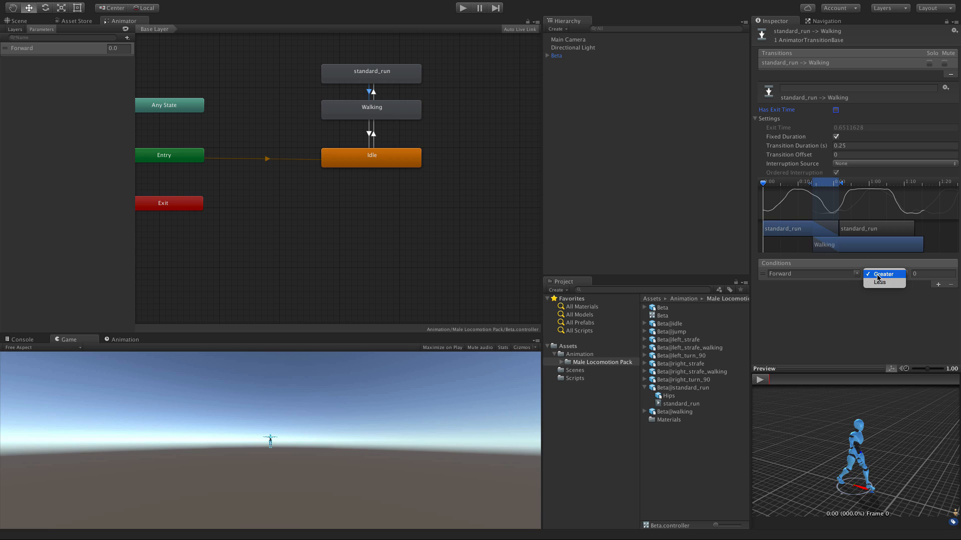
click(879, 282)
click(921, 273)
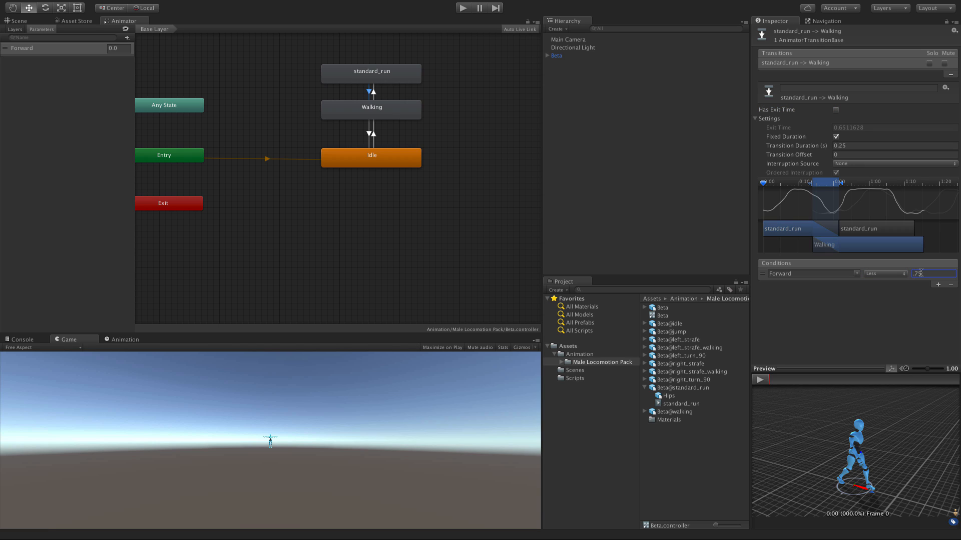
click(847, 312)
Run the game in play mode and watch the Beta character's animation in the Scene view.
mouse_move(457, 4)
click(463, 8)
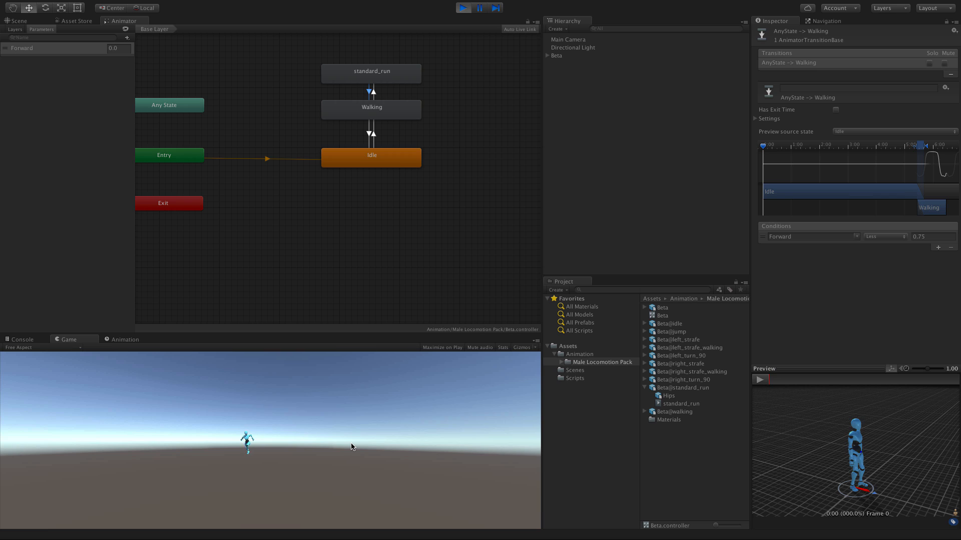
click(15, 21)
click(645, 141)
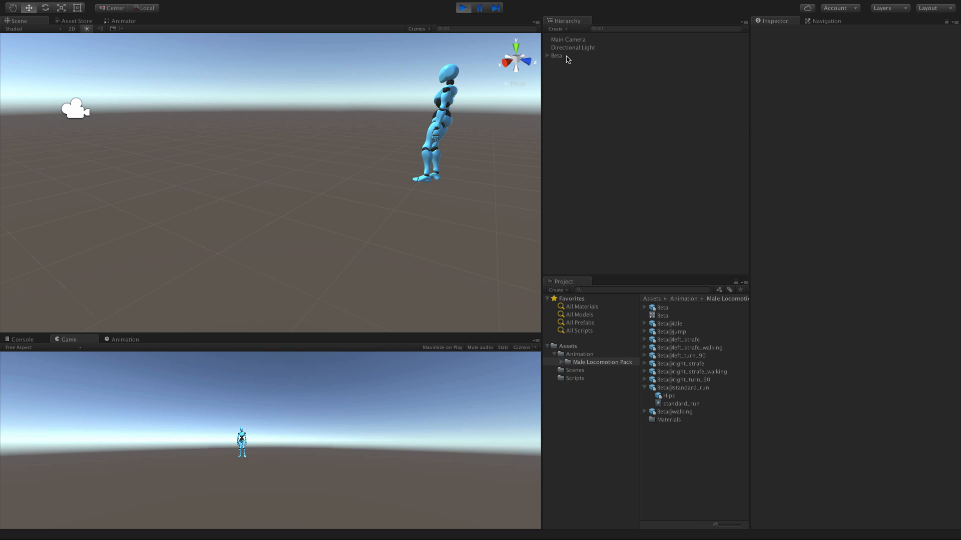
Frame the Beta character in the Scene view, move it forward to test the run animation, and stop play mode.
click(556, 56)
key(f)
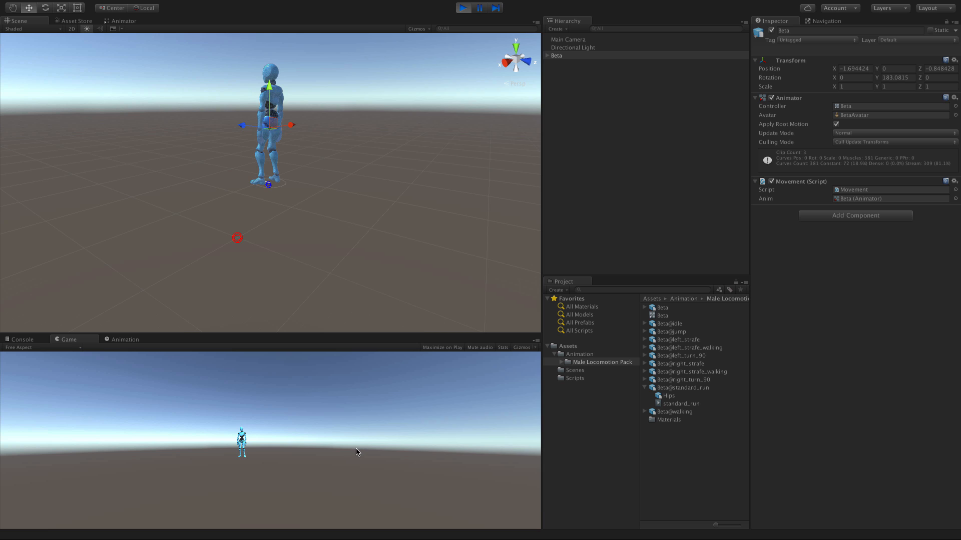
key(w)
key(w)
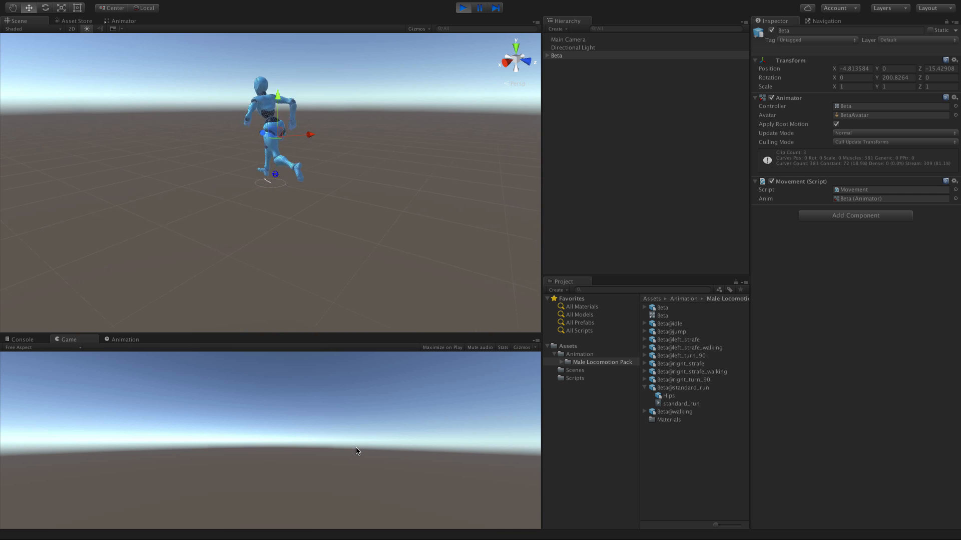
key(w)
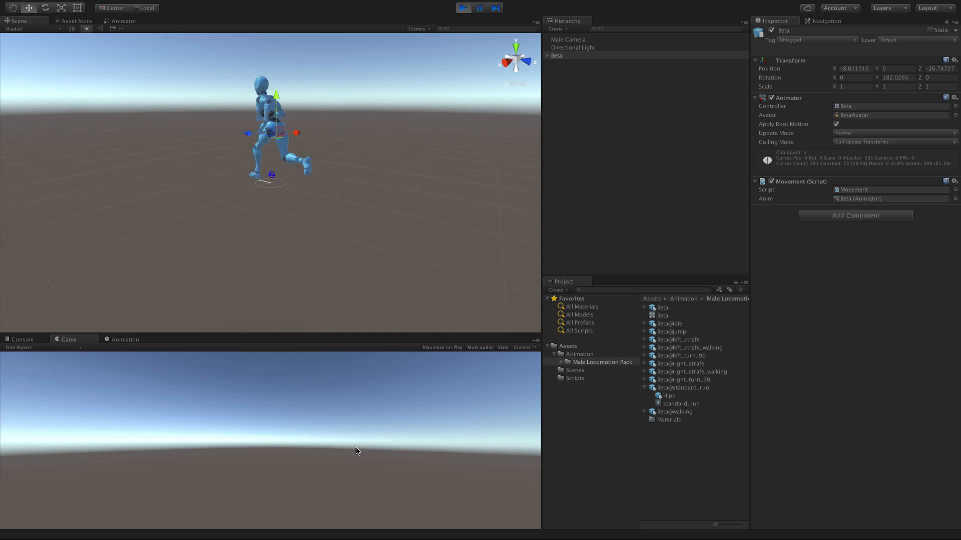
click(461, 9)
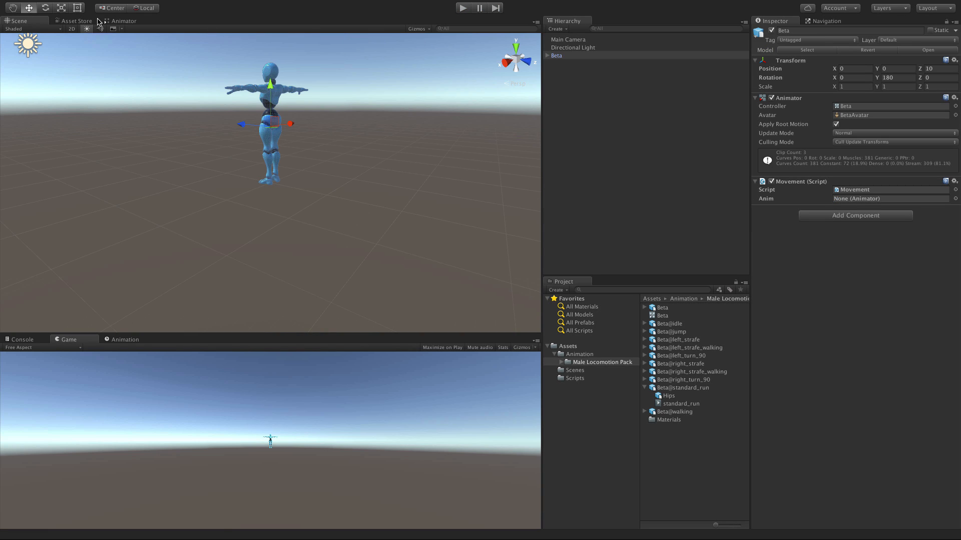
Set the Forward Greater threshold of the Walking to standard_run transition to 0.8 in the Animator.
click(123, 21)
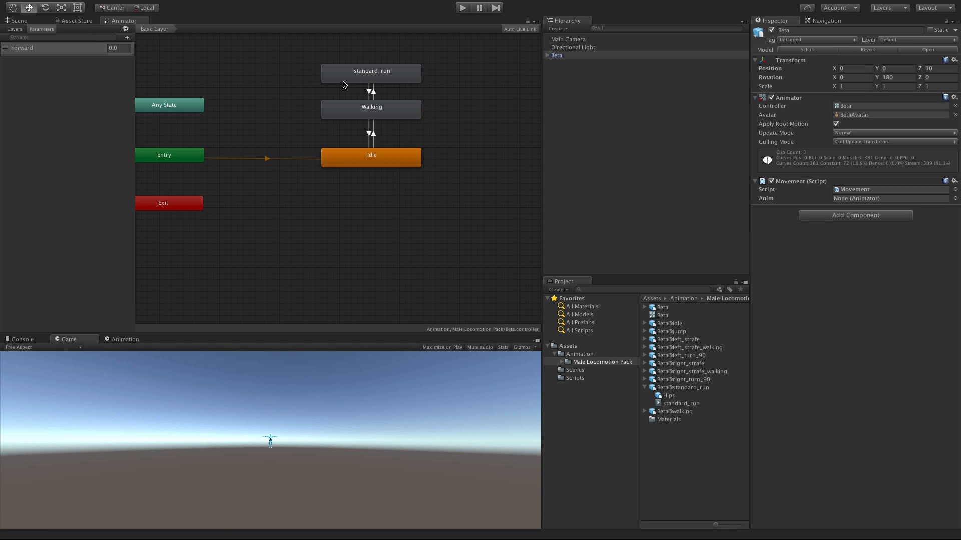
click(375, 96)
click(938, 220)
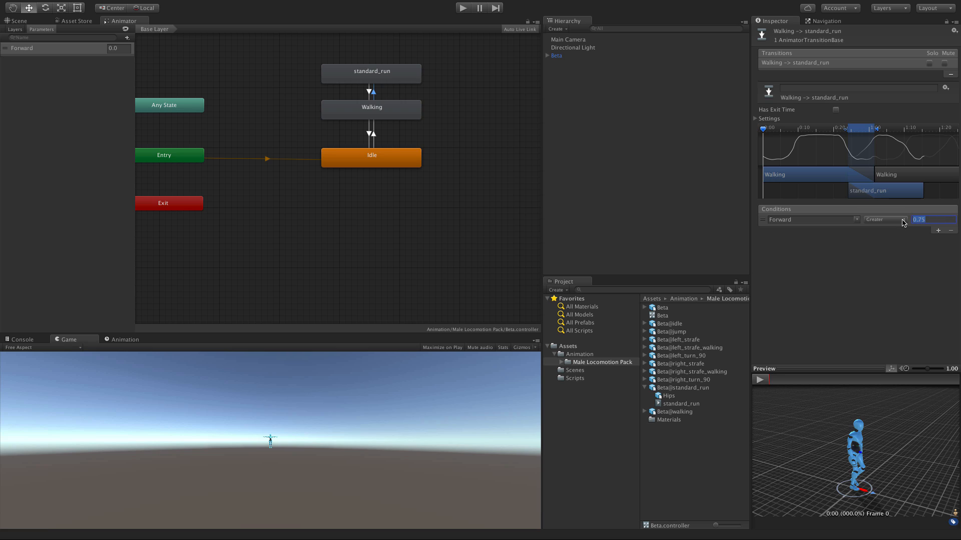
key(BackSpace)
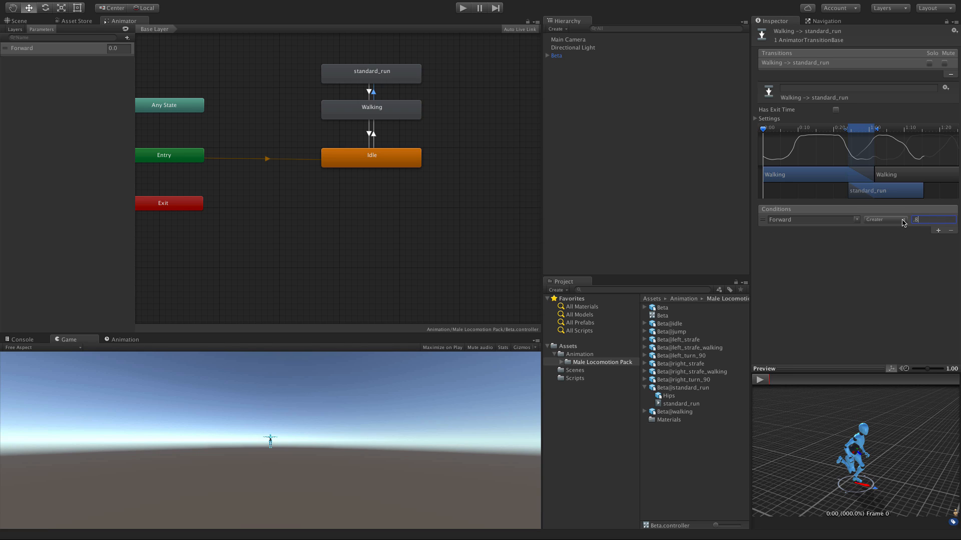
Set the Forward Less threshold of the standard_run to Walking transition to 0.5.
click(371, 94)
click(369, 93)
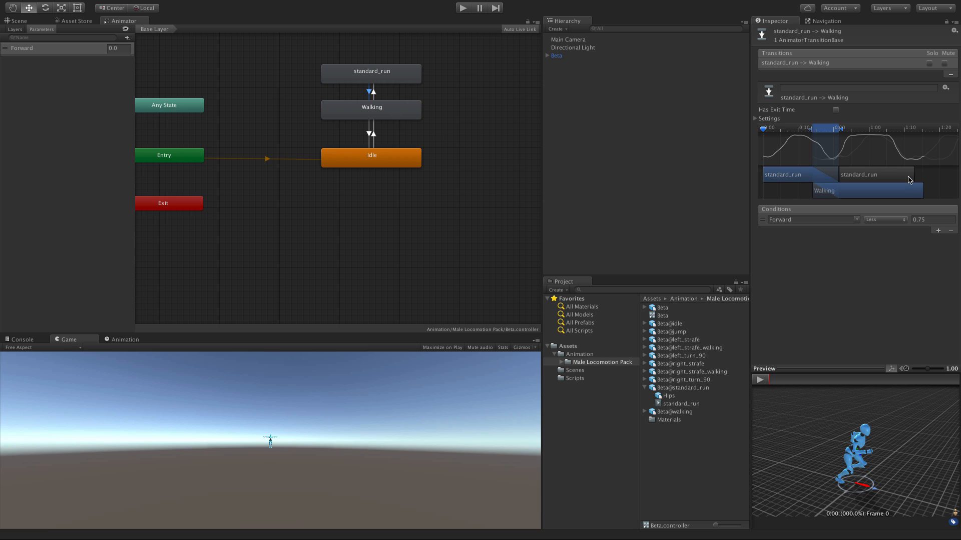
click(938, 220)
text(0.5)
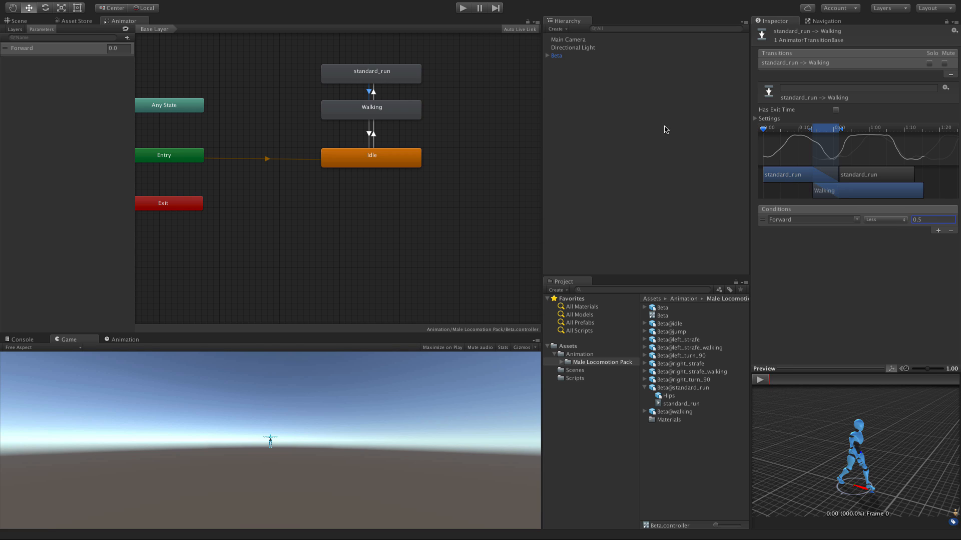
Play the game, frame Beta in the Scene view, test starting and stopping forward movement, and exit play mode.
click(18, 21)
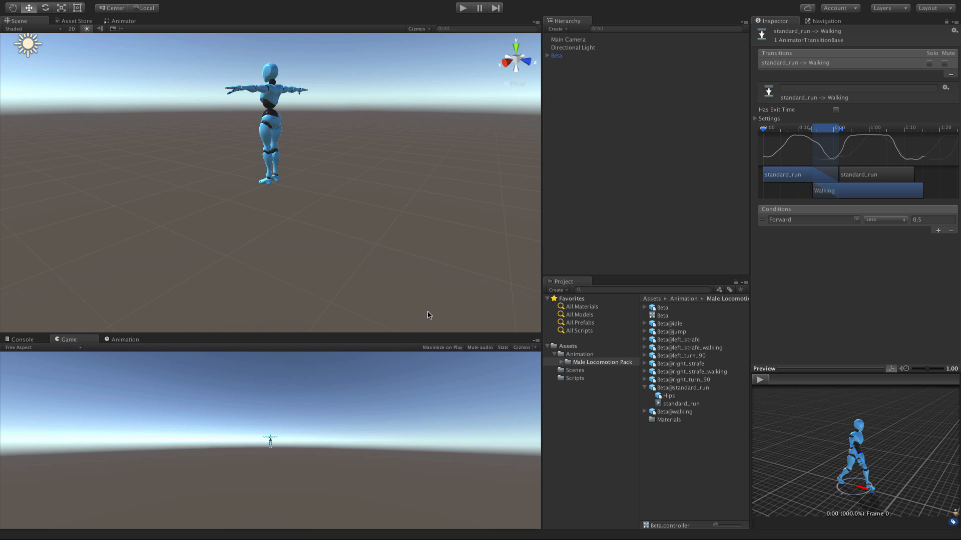
click(463, 8)
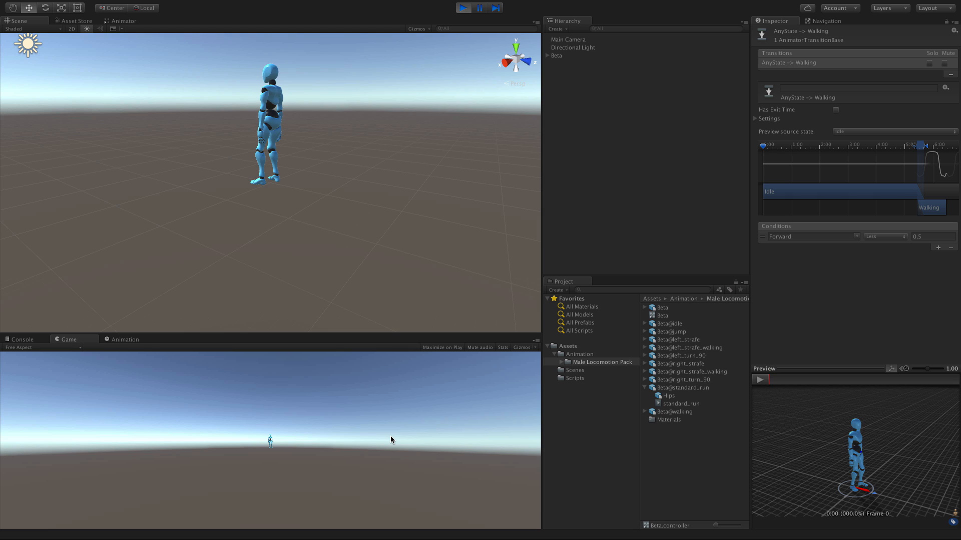
key(w)
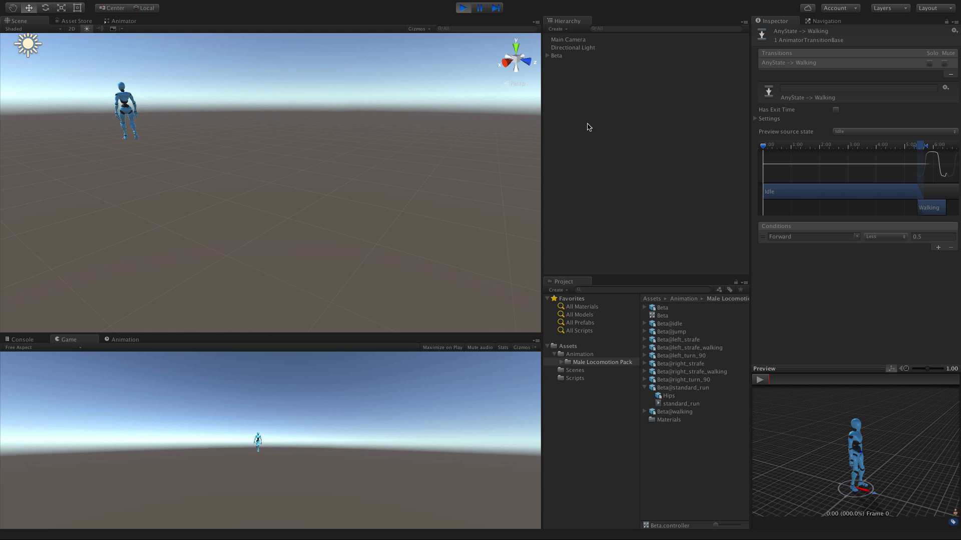
click(573, 57)
key(f)
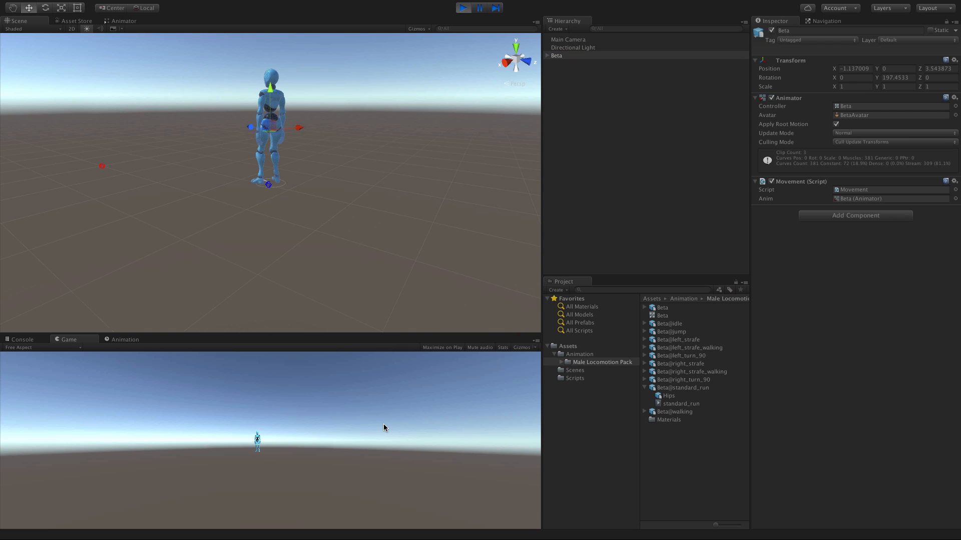
key(w)
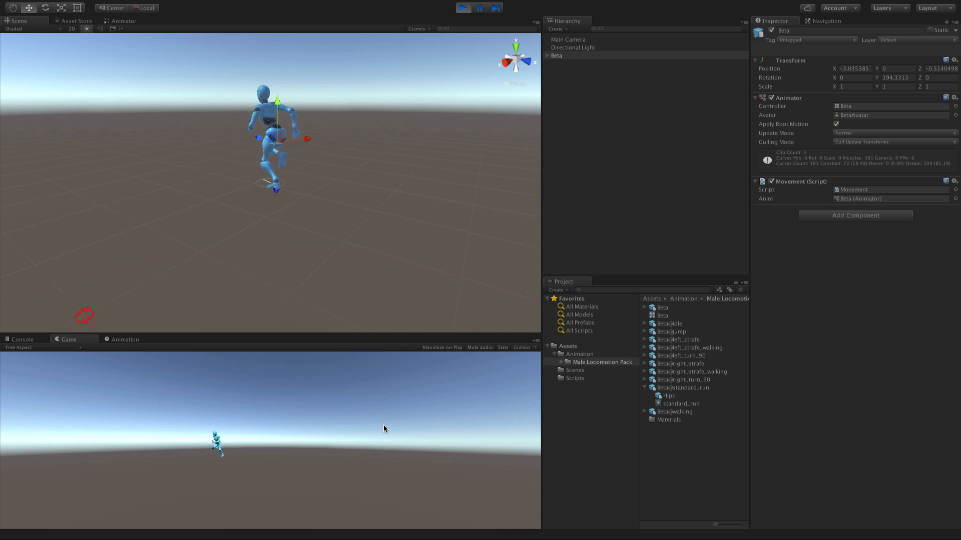
key(w)
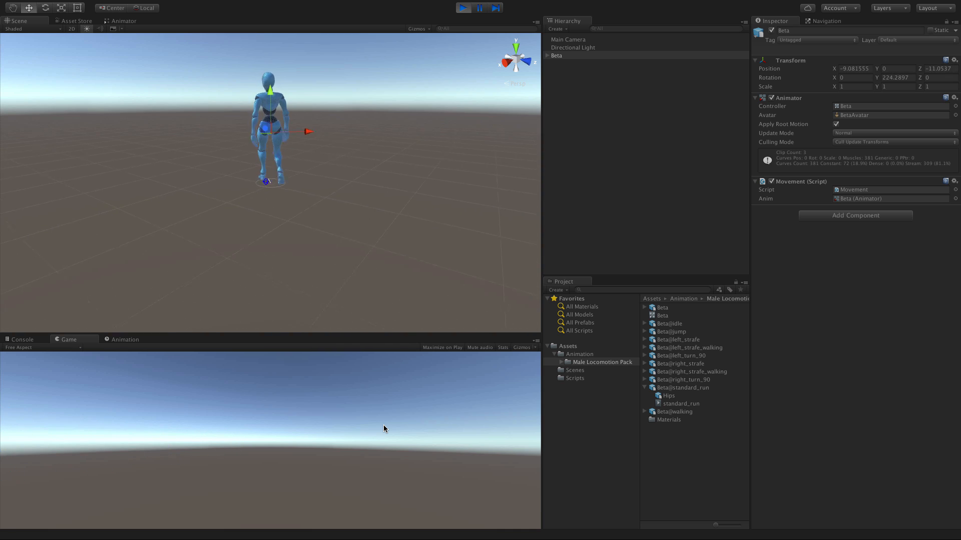
click(462, 8)
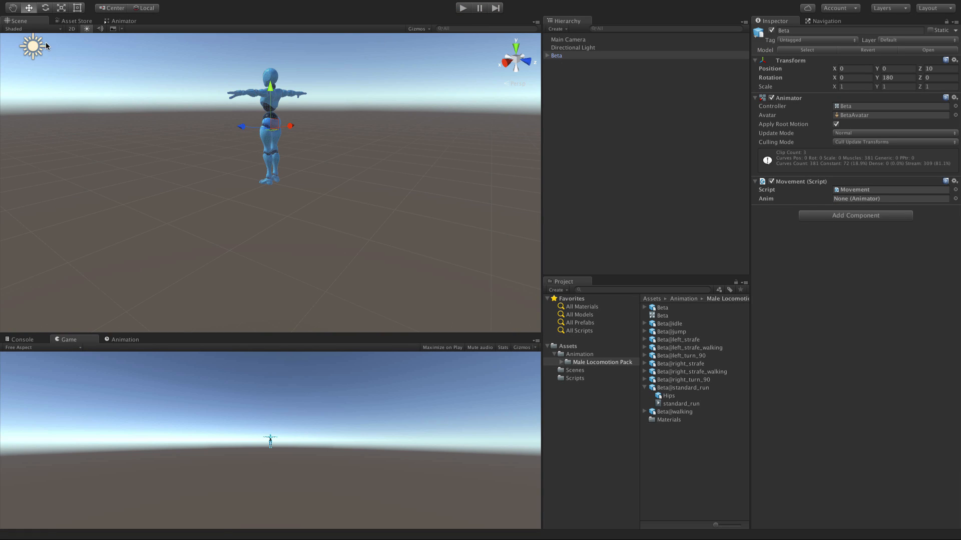
Set the Forward Less threshold of the standard_run to Walking transition to 0.85.
click(129, 24)
click(369, 91)
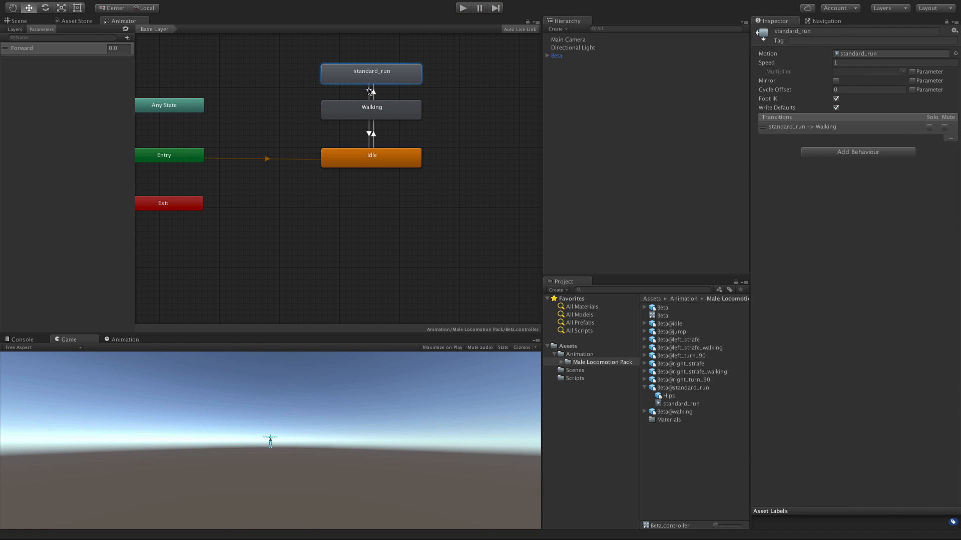
click(930, 220)
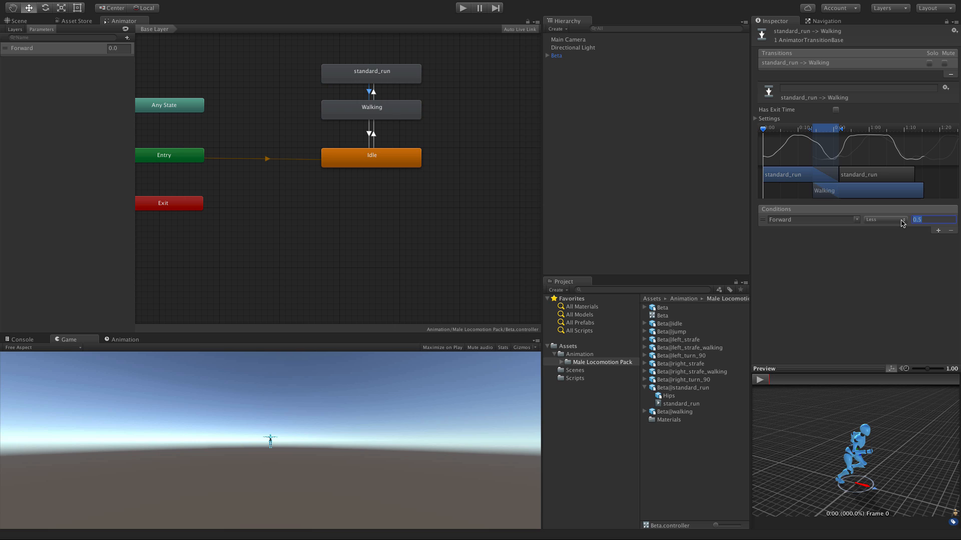
text(.8)
click(899, 268)
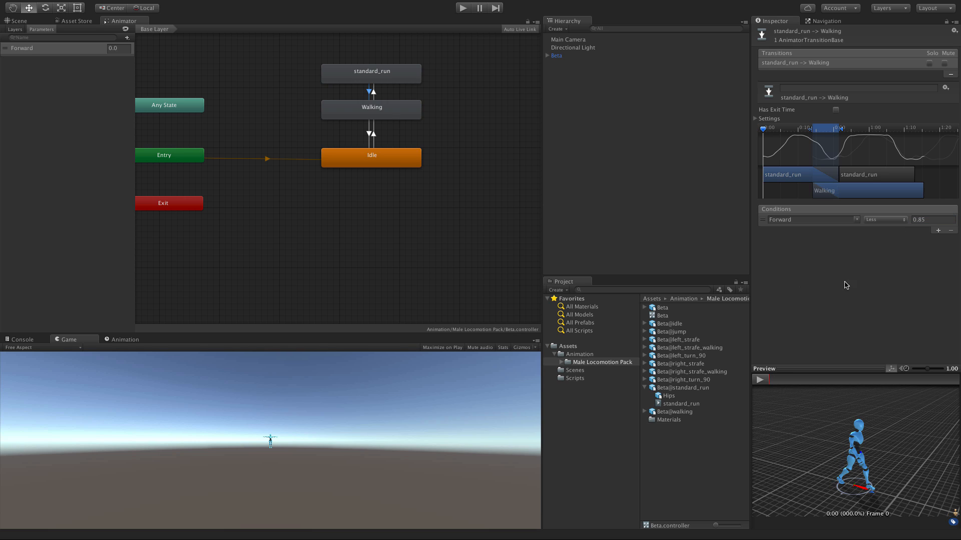
Run the game with the Animator graph in view, move Beta forward to check the state transitions, and stop.
click(463, 8)
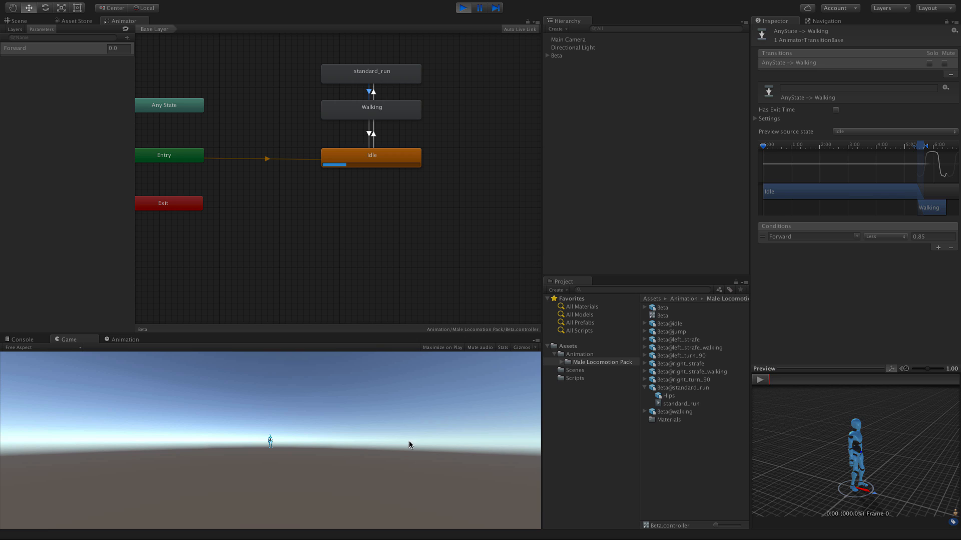
key(w)
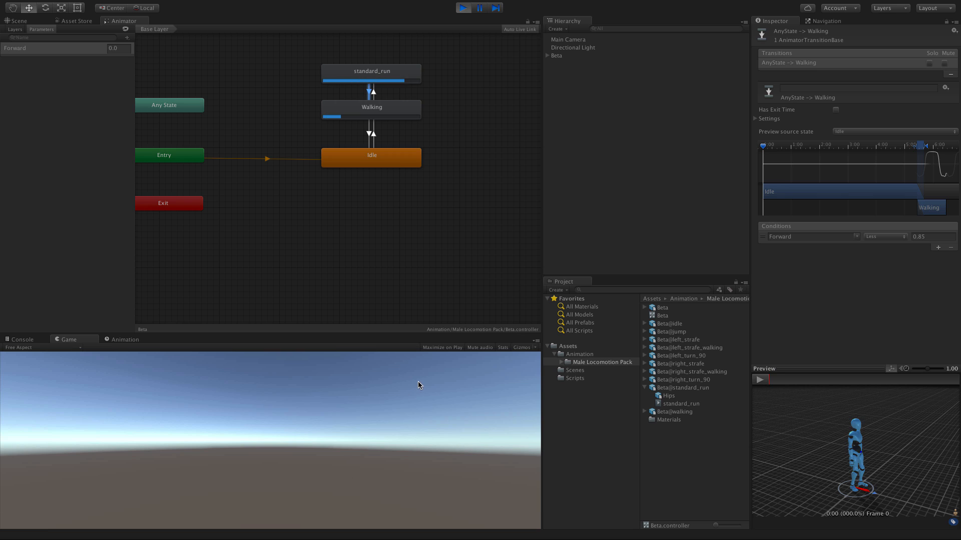
click(461, 8)
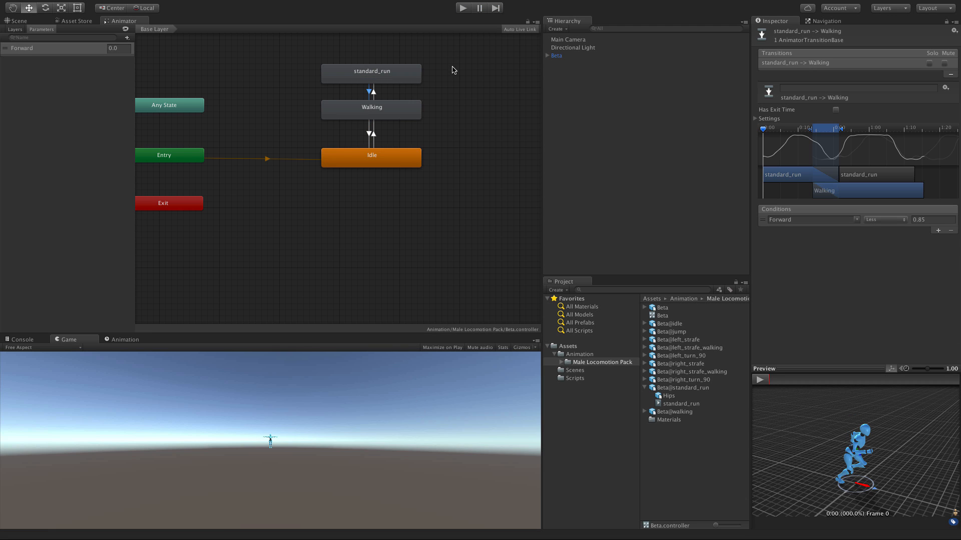
Enable Bake Into Pose under Root Transform Rotation for the Beta@standard_run clip, apply it, and preview the animation.
click(690, 404)
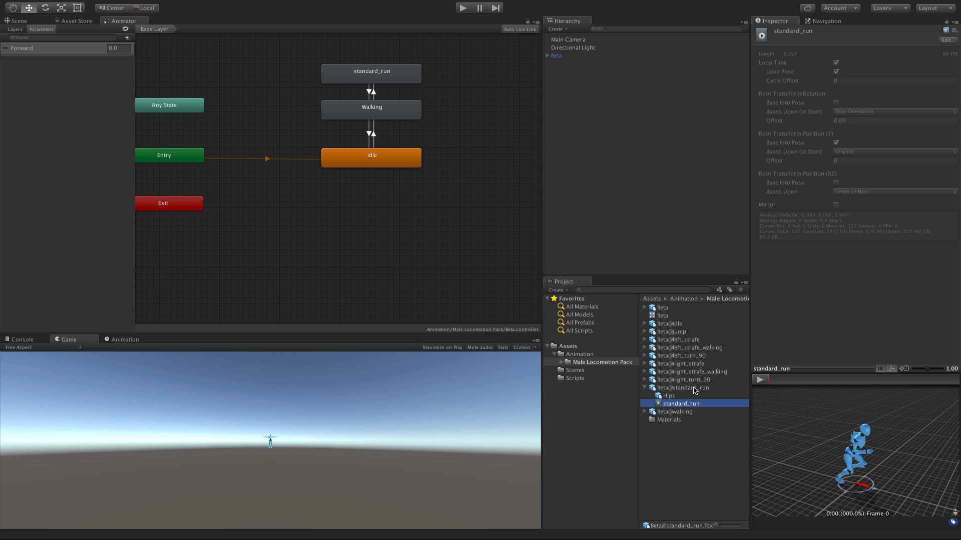
click(698, 390)
scroll(814, 330, down, 5)
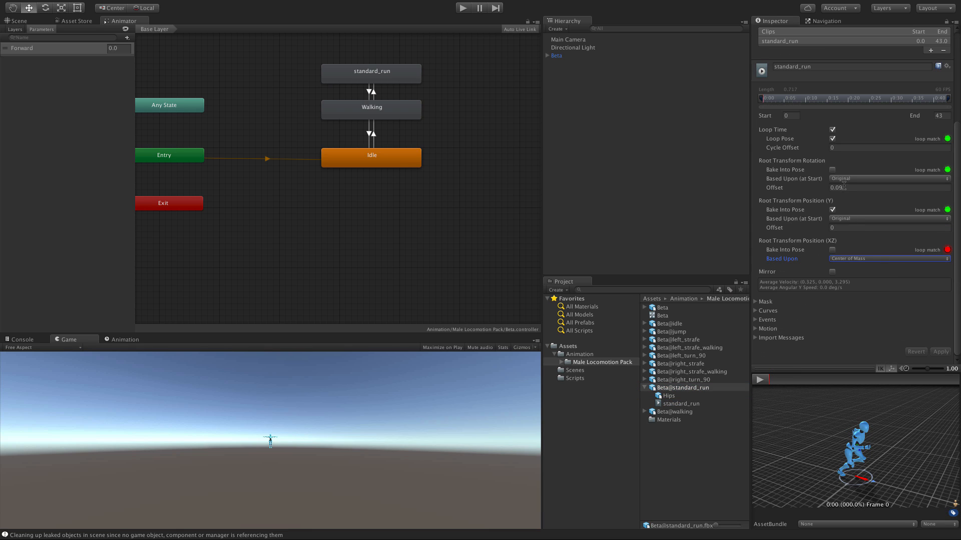
click(832, 170)
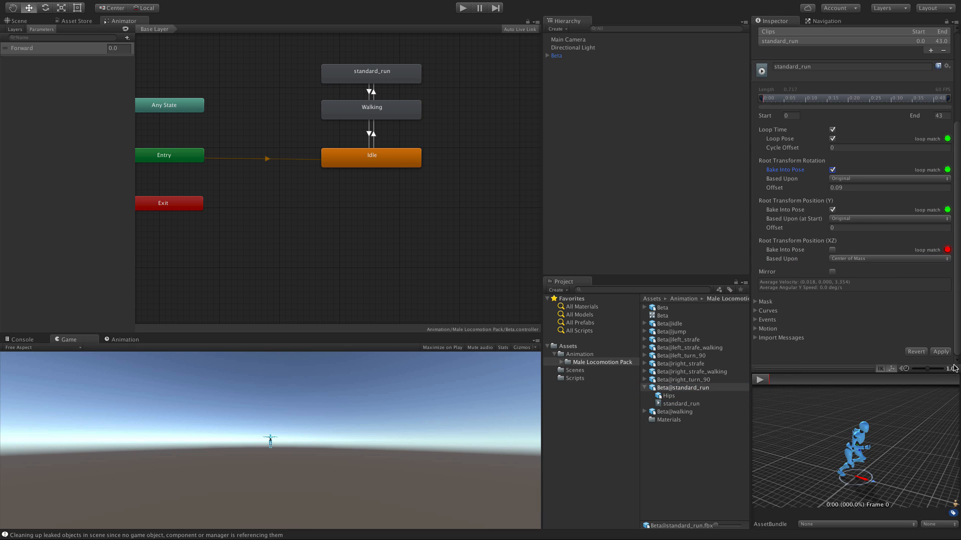
click(941, 352)
click(764, 383)
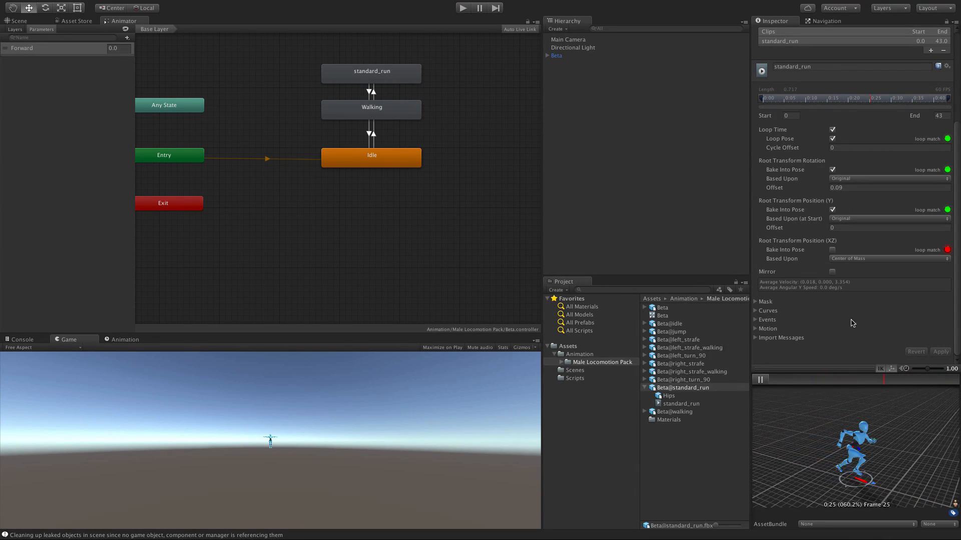
click(761, 380)
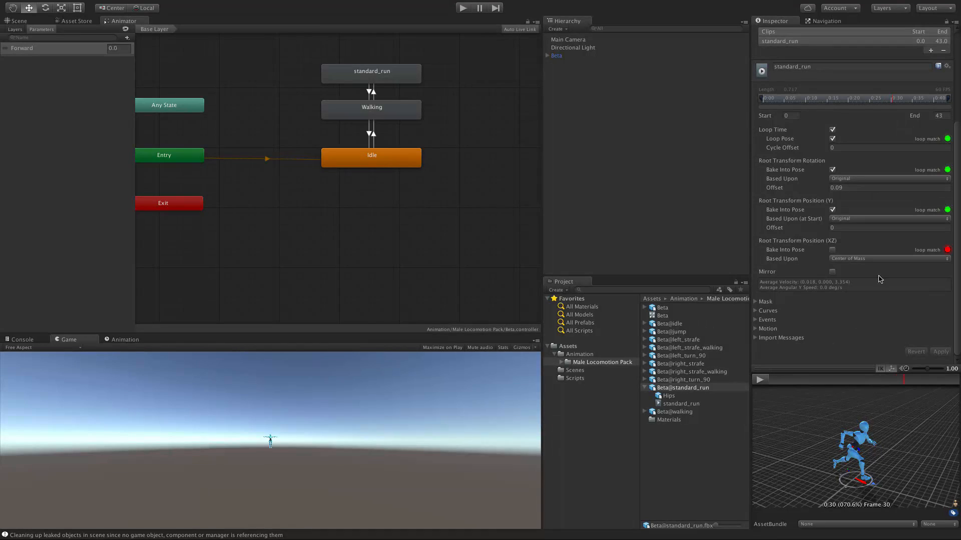
Set the Root Transform Rotation Offset of the standard_run clip to 0.34 and apply the import settings.
click(850, 189)
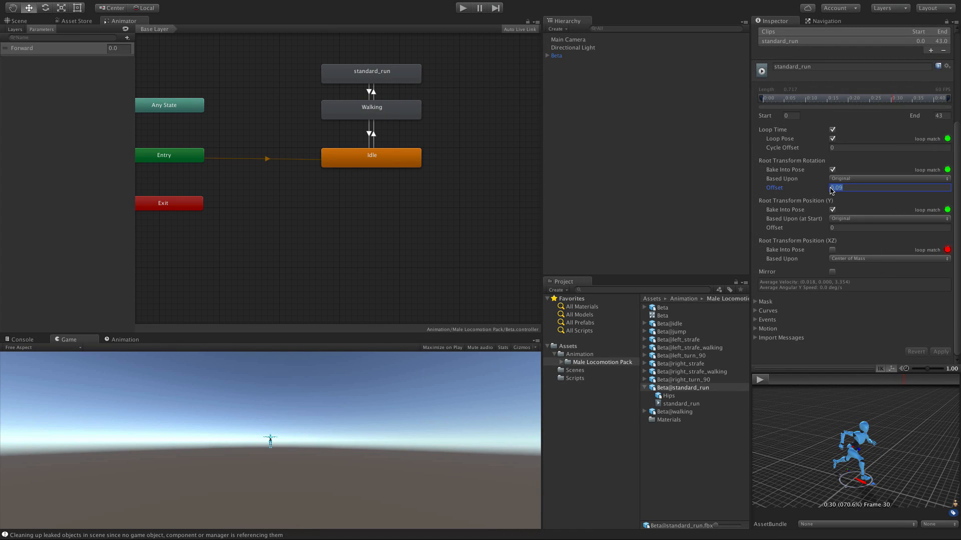
text(0)
drag(823, 191, 828, 191)
click(940, 352)
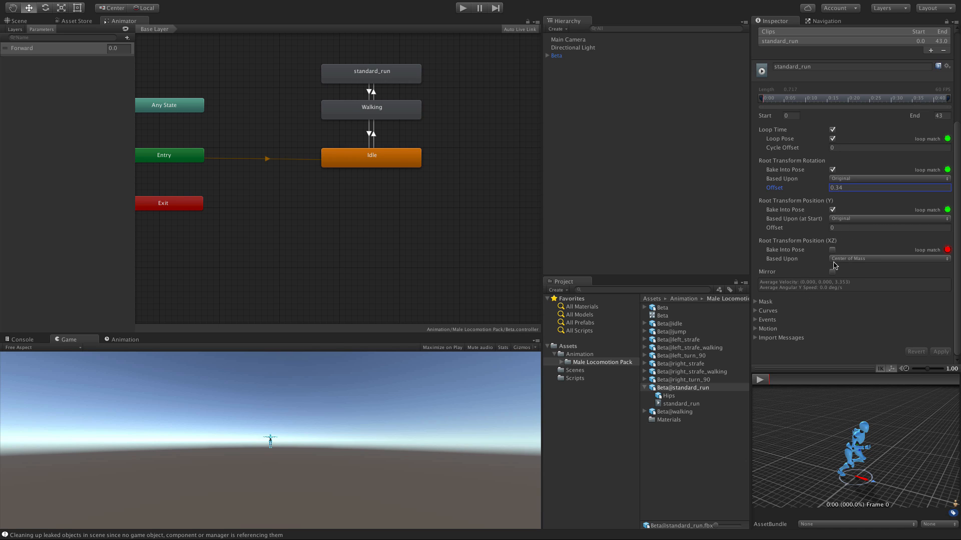
Run the game with the Animator graph in view and move Beta forward repeatedly to check the running animation and transitions.
click(465, 9)
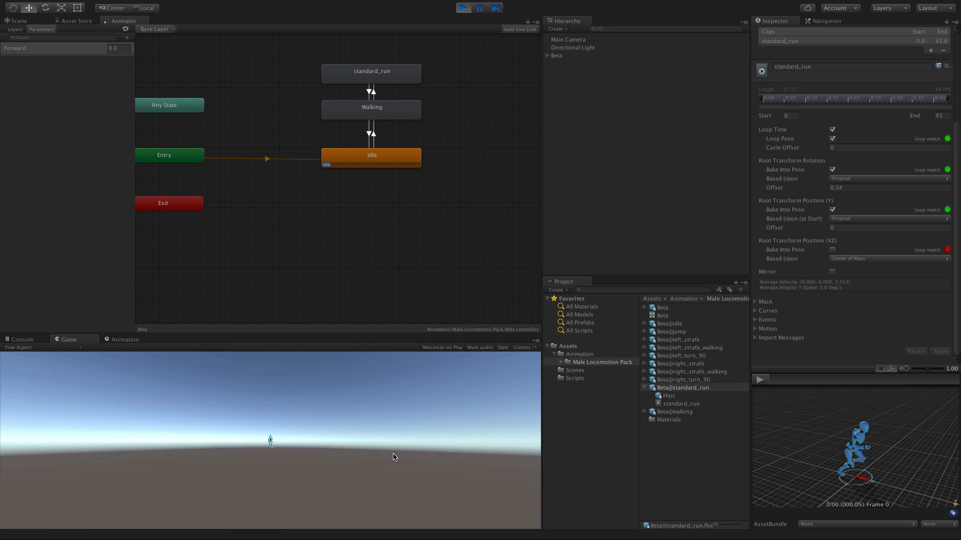
key(w)
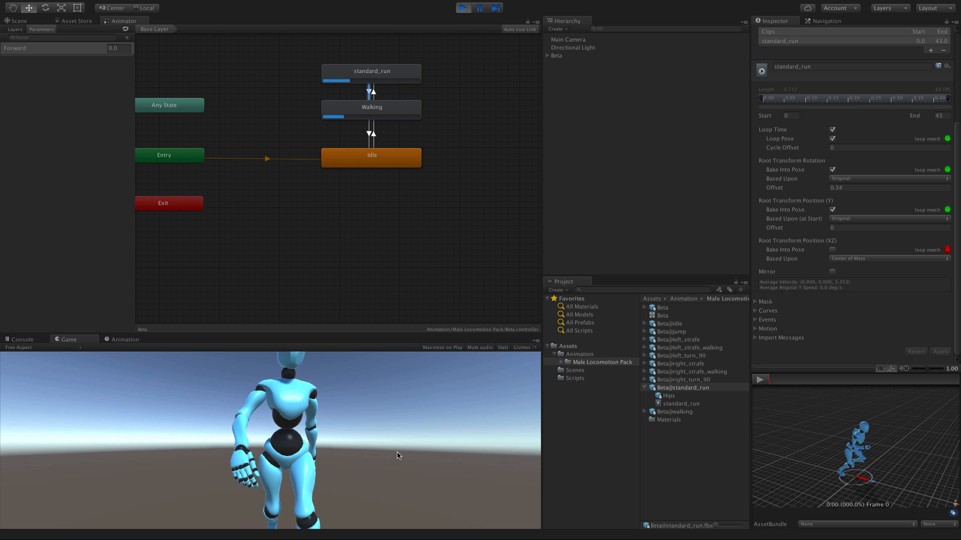
key(w)
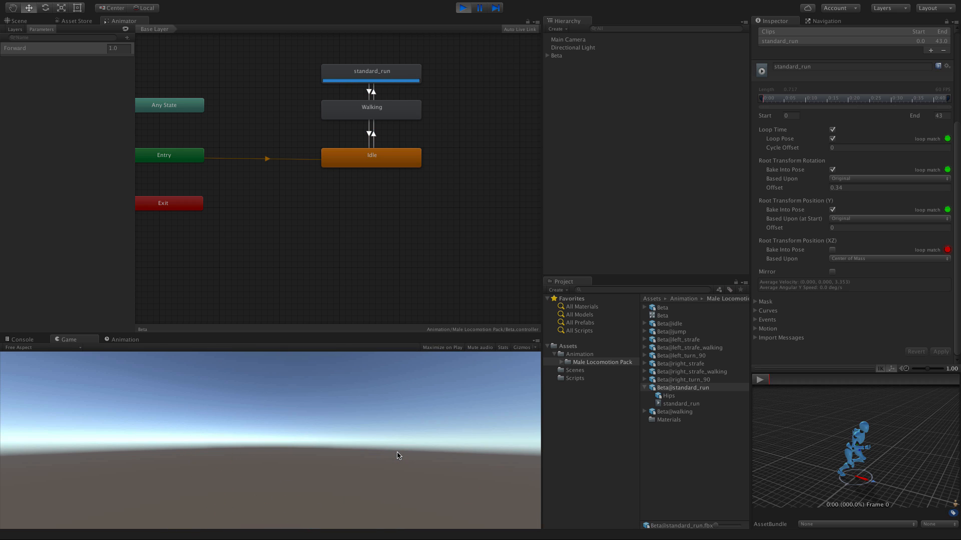
key(w)
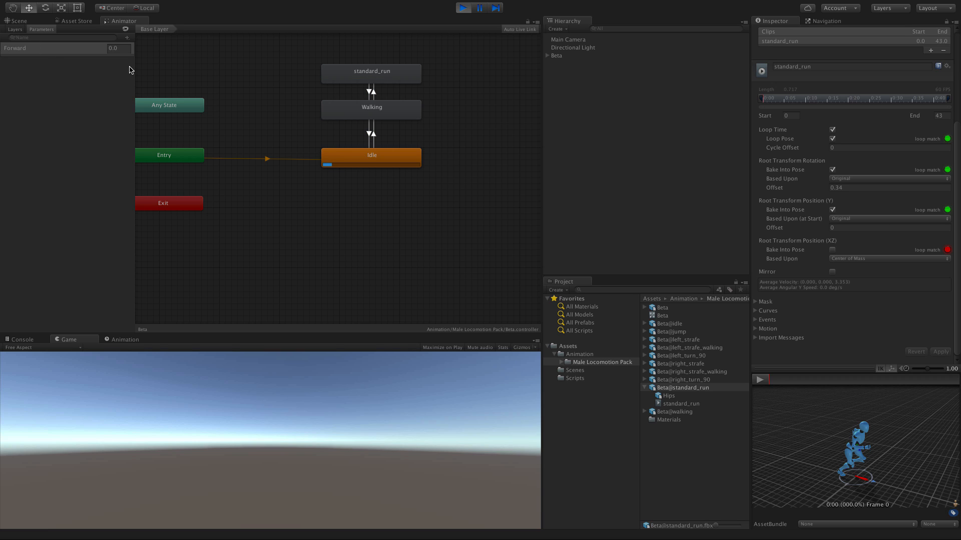
Show the Scene view during play, frame Beta from behind, check its Transform position while it runs, and stop the game.
click(20, 21)
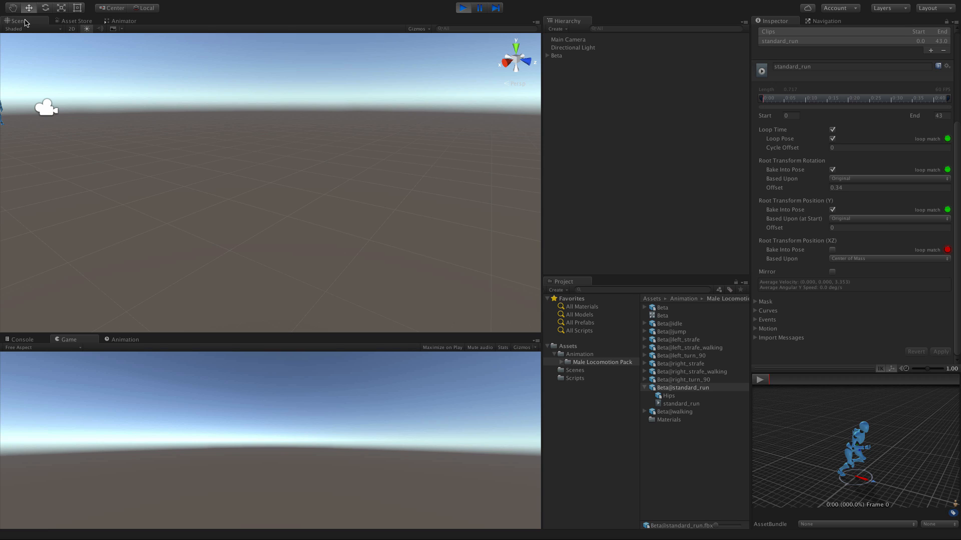
click(599, 96)
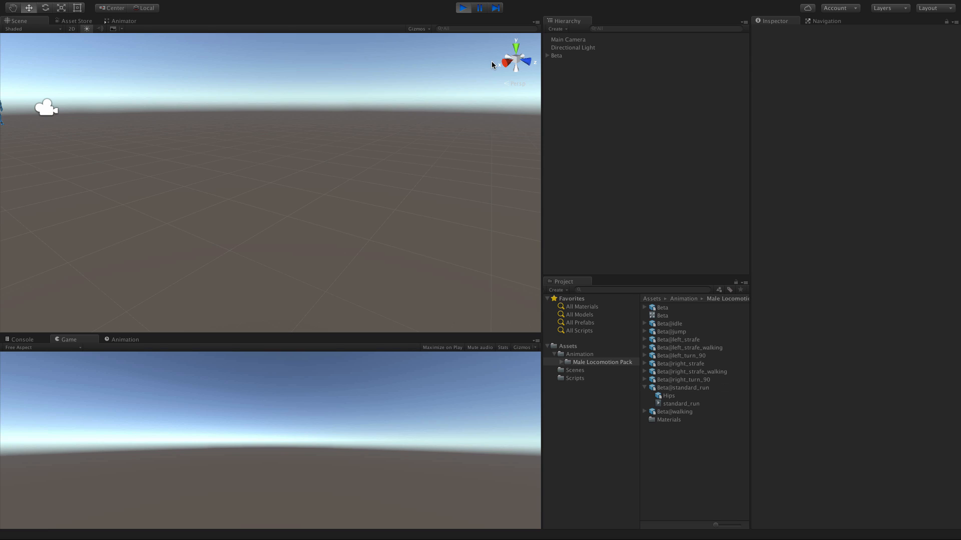
double_click(556, 56)
alt+drag(454, 137, 294, 146)
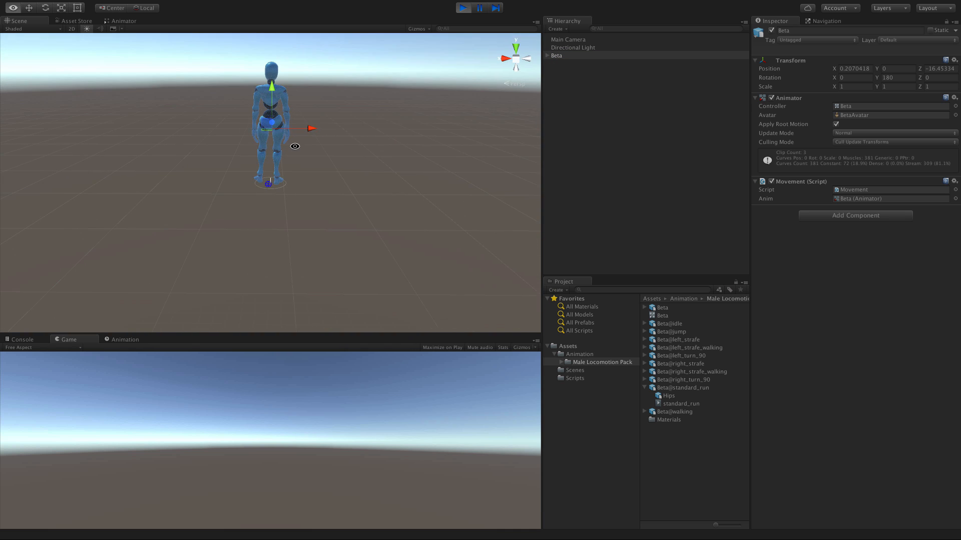
click(644, 166)
click(554, 56)
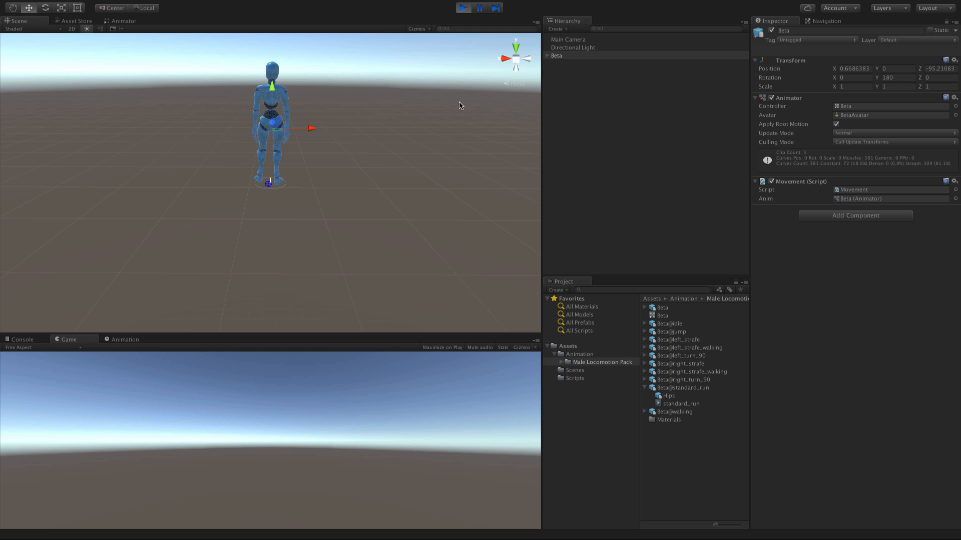
click(464, 8)
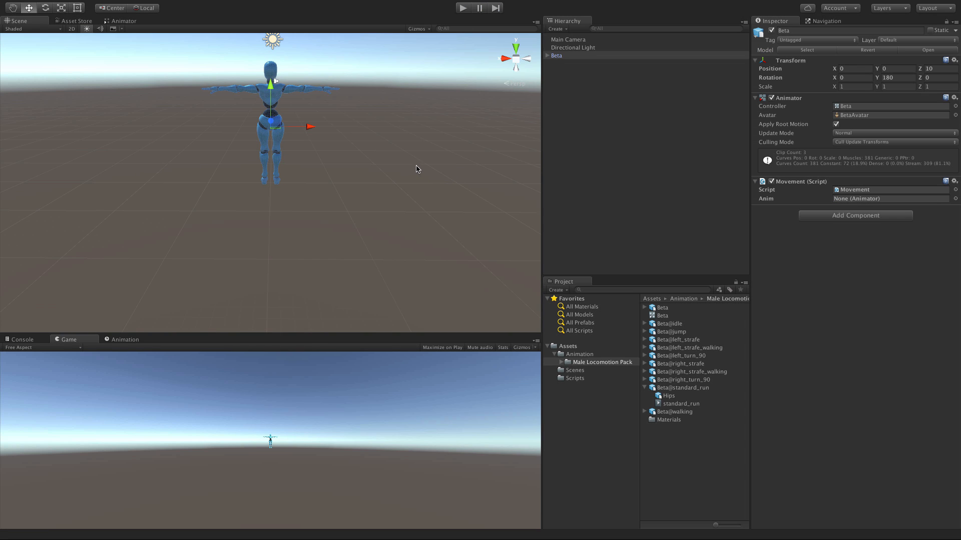
View Beta from above and run the game with Beta selected to check for sideways drift, then stop.
alt+drag(414, 134, 412, 319)
click(585, 83)
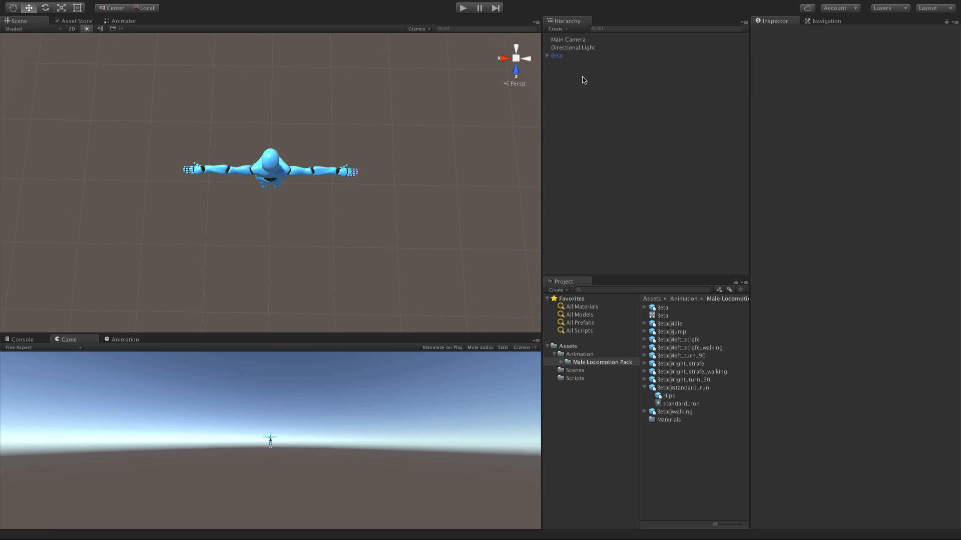
click(570, 56)
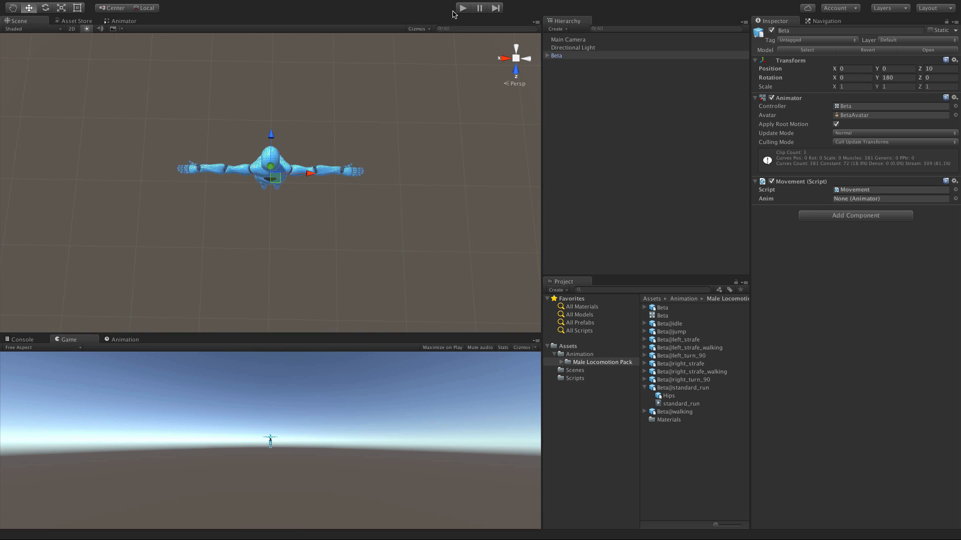
scroll(383, 177, up, 5)
scroll(382, 179, down, 10)
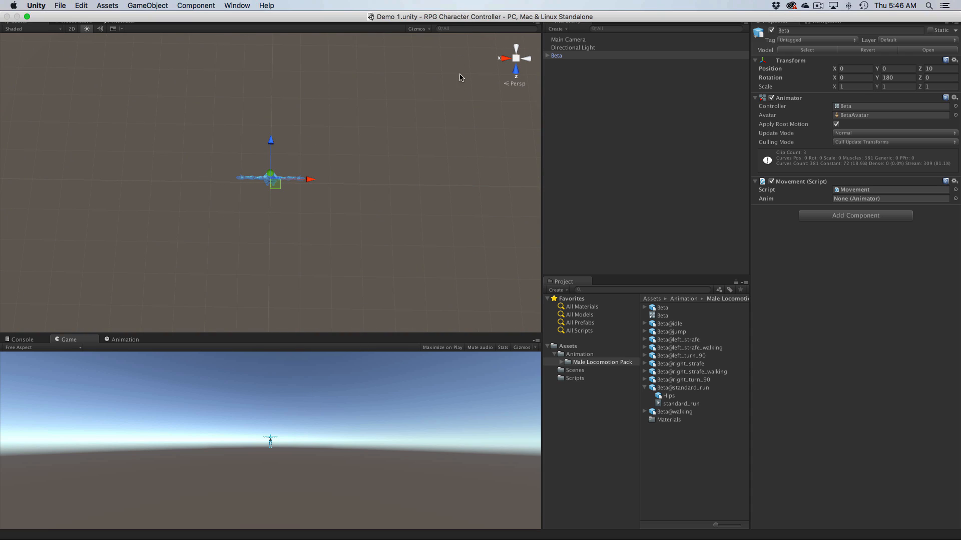
click(463, 8)
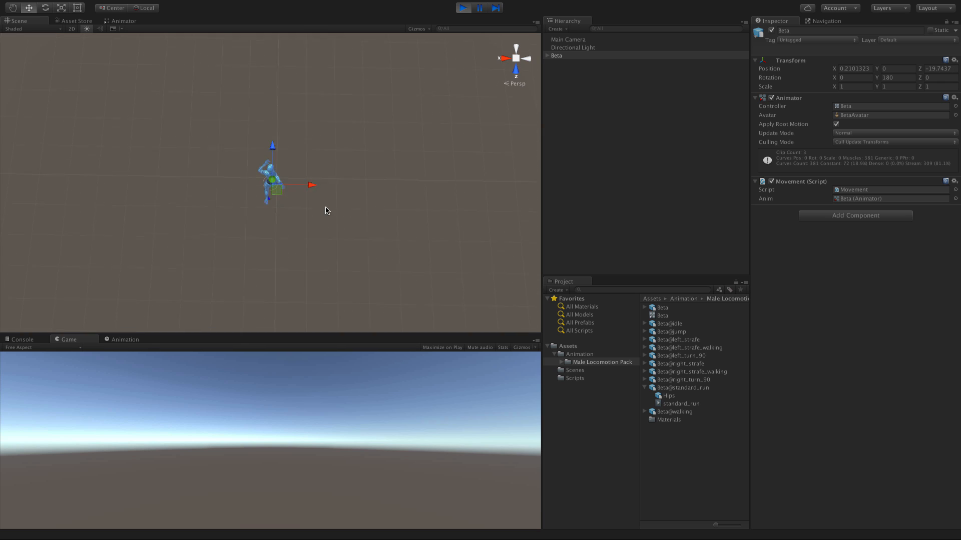
click(463, 8)
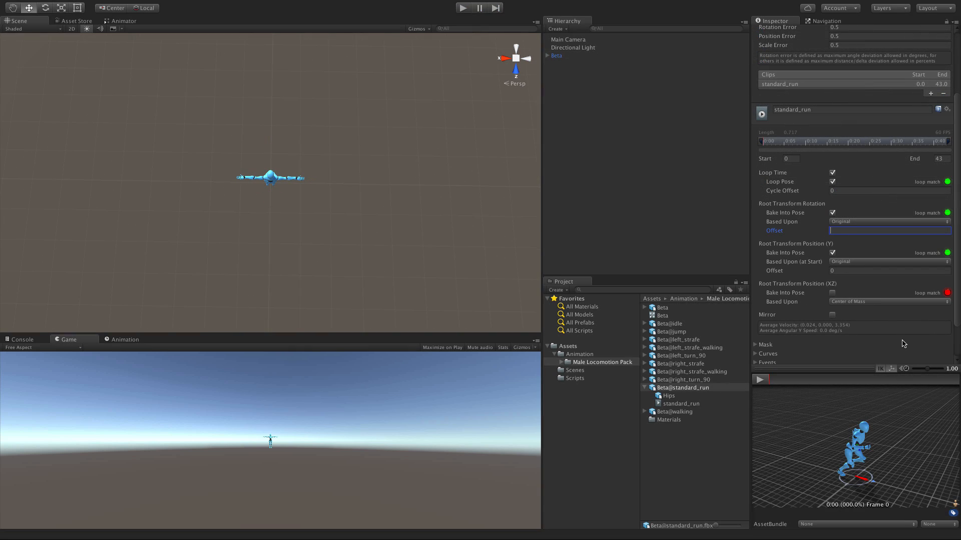
Set the Root Transform Rotation Offset of the standard_run clip to 0 and apply the import settings.
scroll(911, 338, down, 3)
click(940, 353)
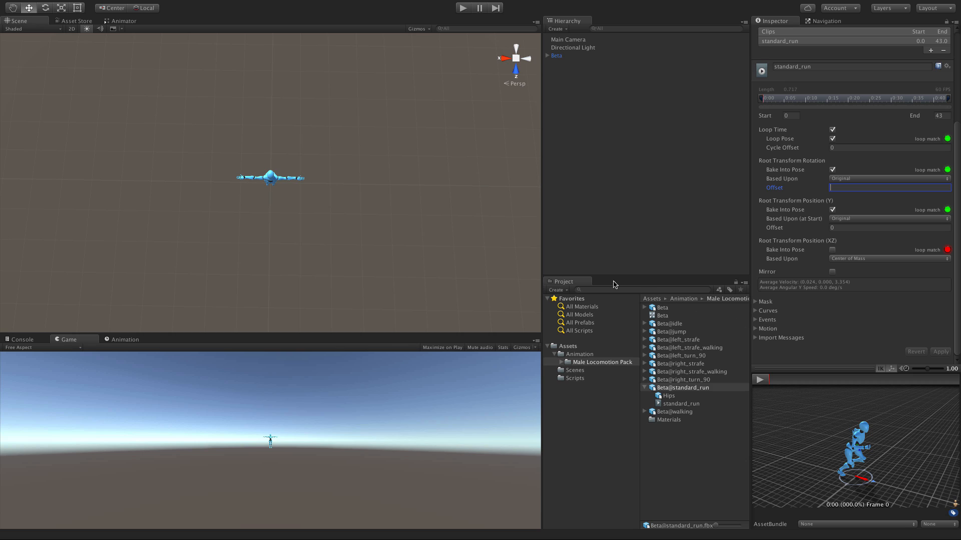
Run the game again, frame Beta from above to compare its sideways drift, stop, and select Beta.
click(463, 7)
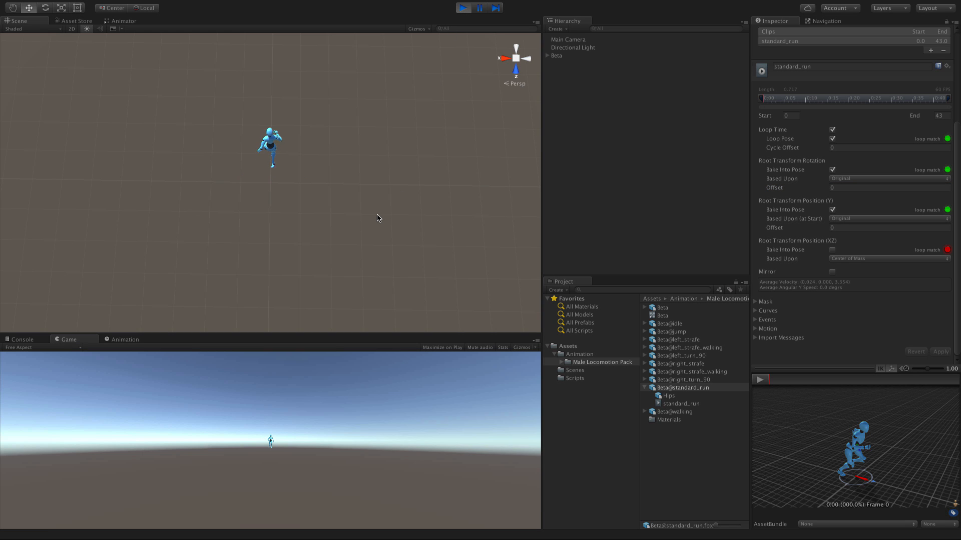
click(564, 57)
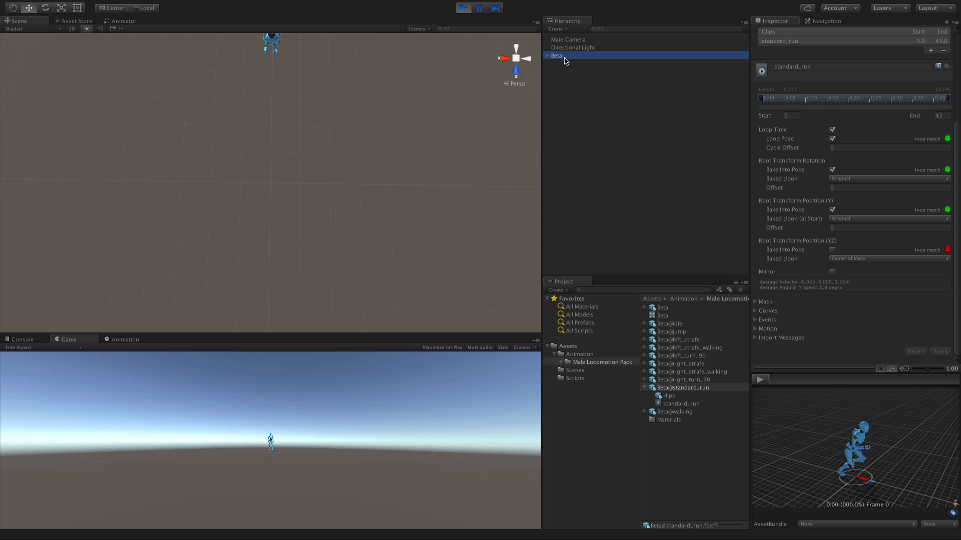
key(f)
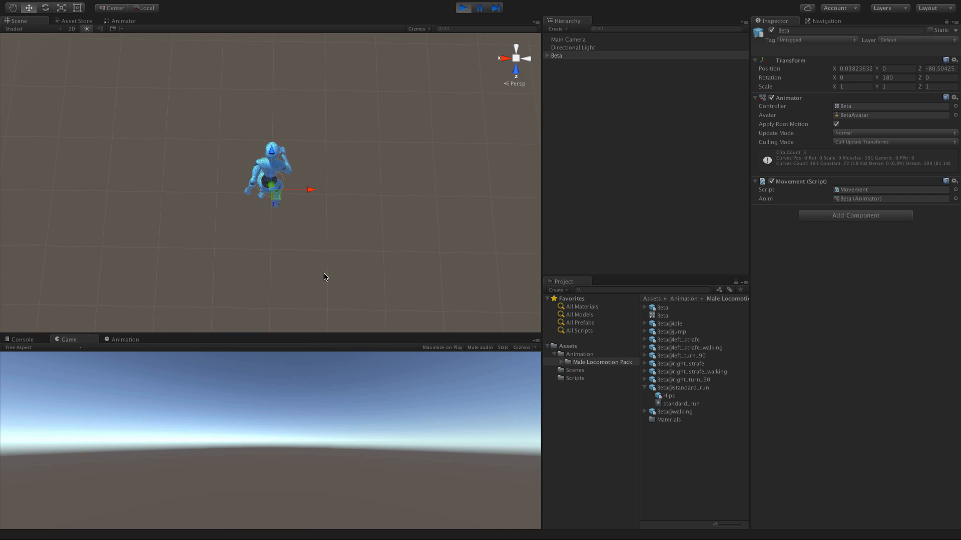
click(461, 8)
click(563, 56)
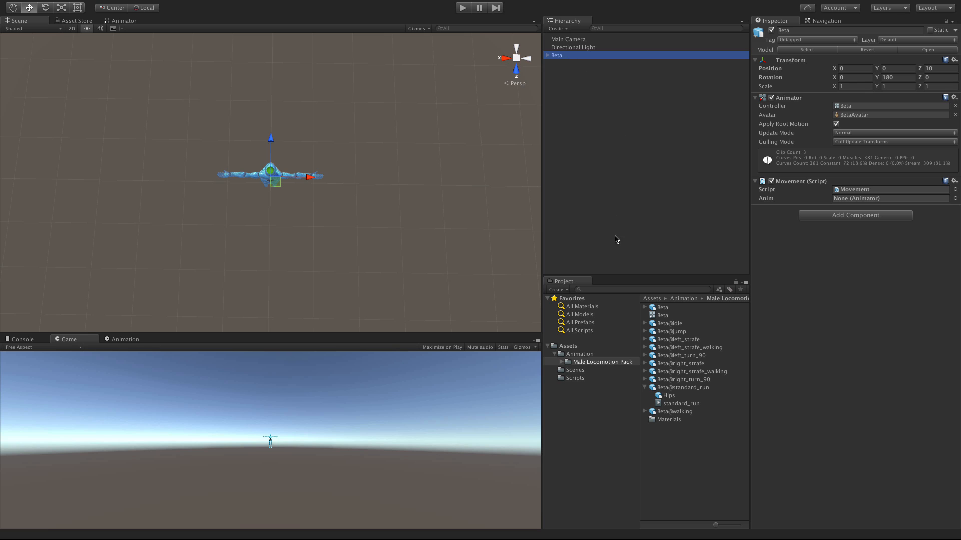
Open the Beta@standard_run import settings and review the clip's Root Transform Rotation Offset and Average Velocity.
click(681, 389)
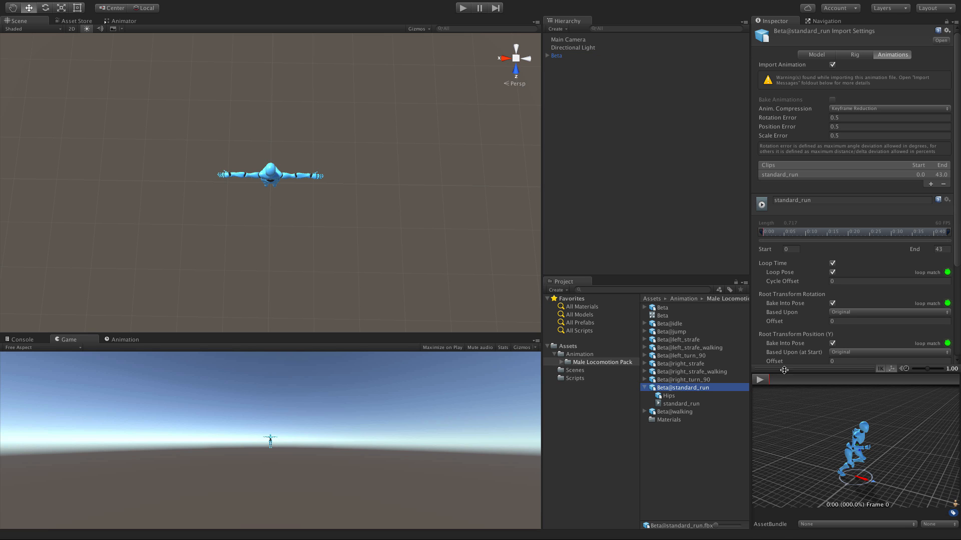
scroll(821, 319, down, 5)
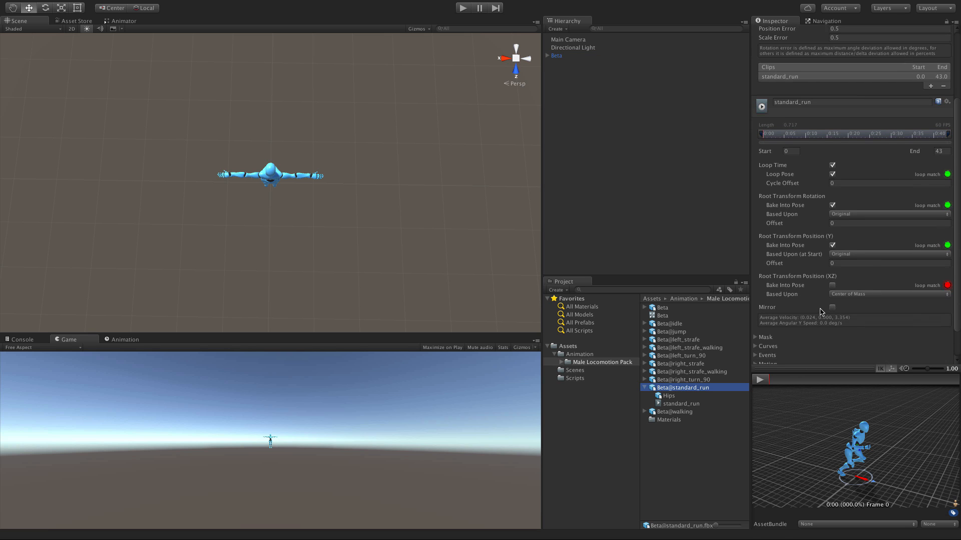
click(843, 207)
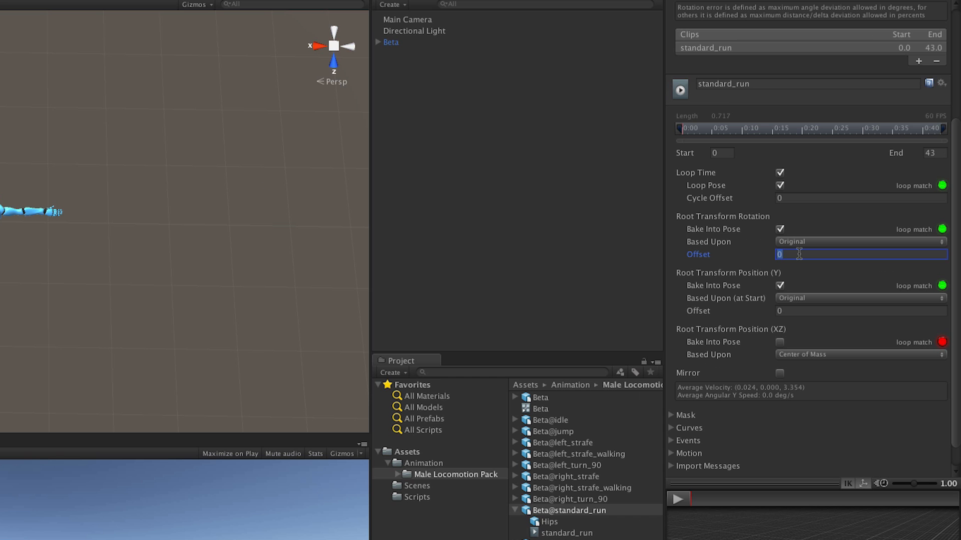
scroll(930, 375, down, 1)
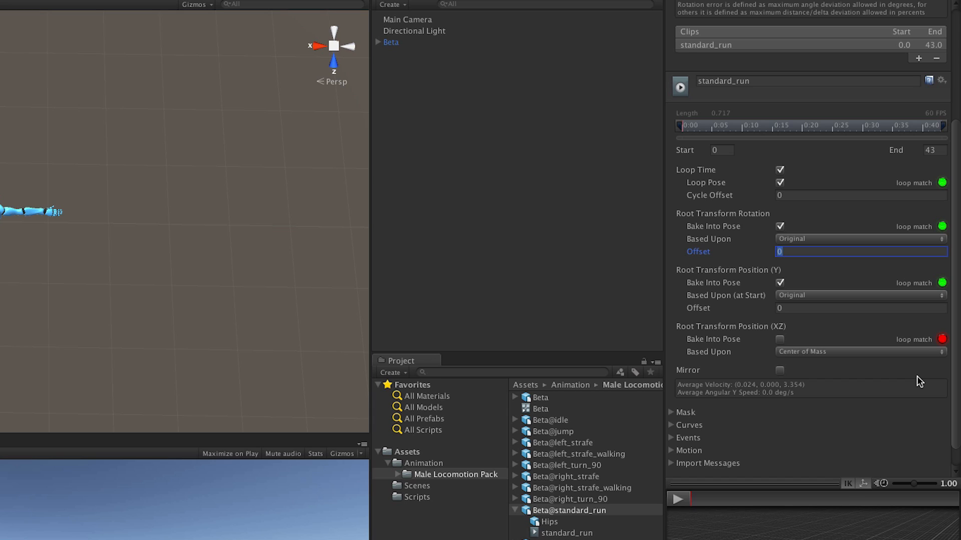
scroll(917, 376, down, 1)
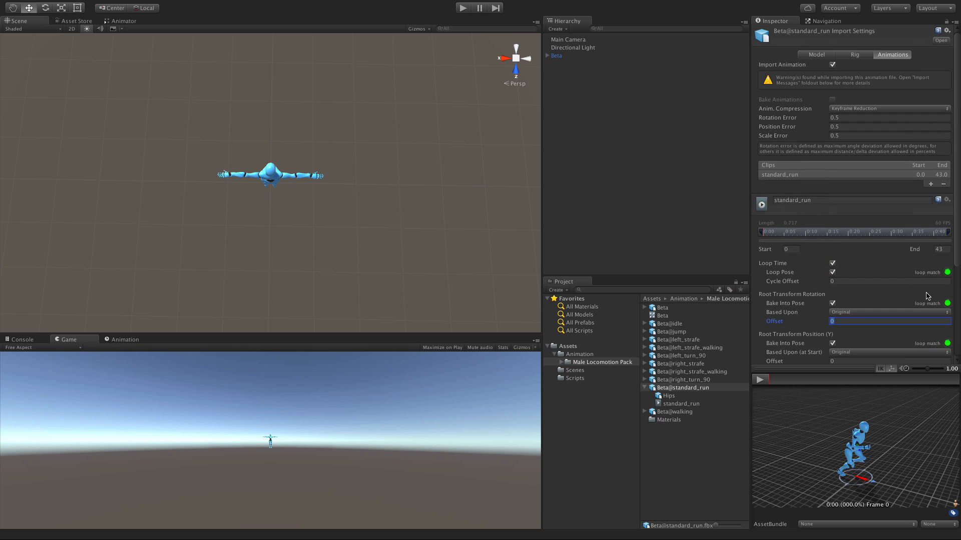
Play the scene with Beta framed from a distant top view, run it forward to check its path, and stop.
click(463, 8)
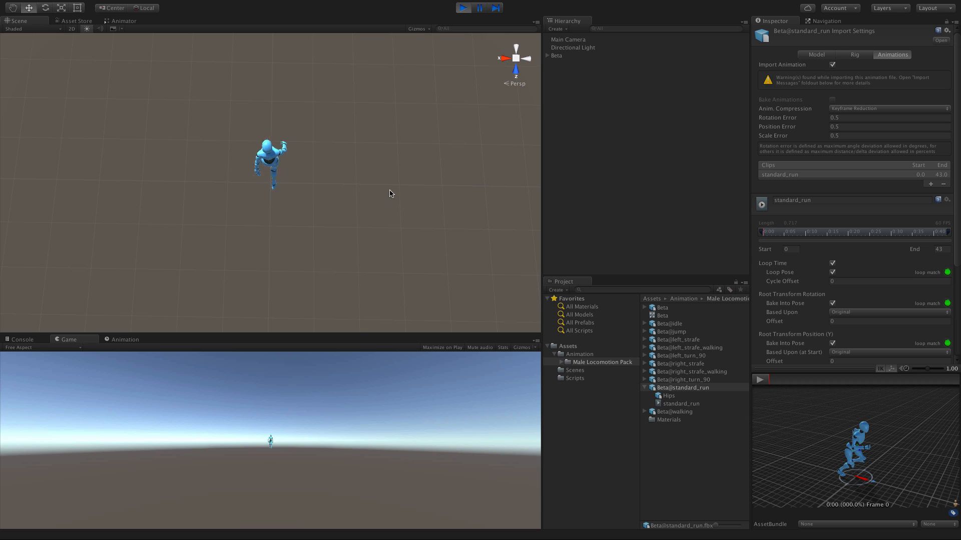
click(576, 109)
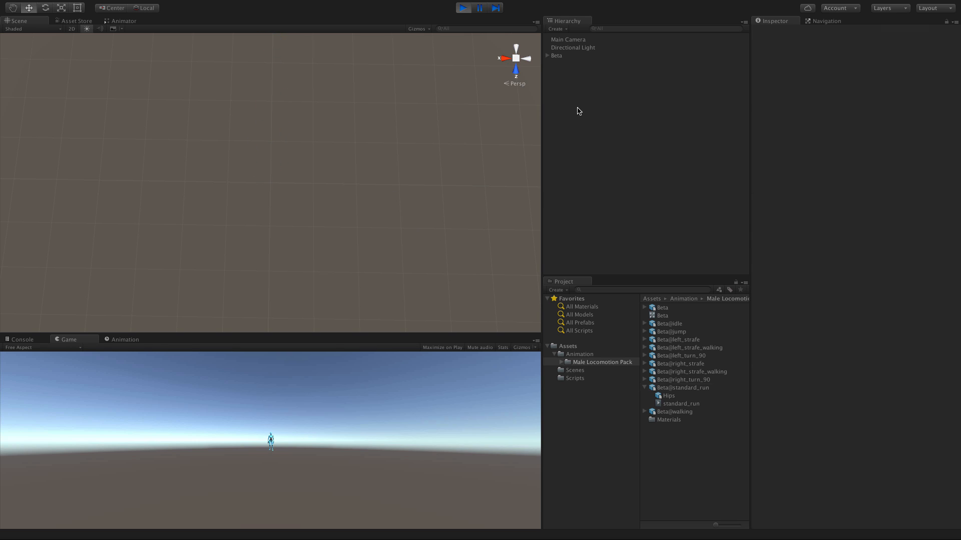
click(557, 56)
key(f)
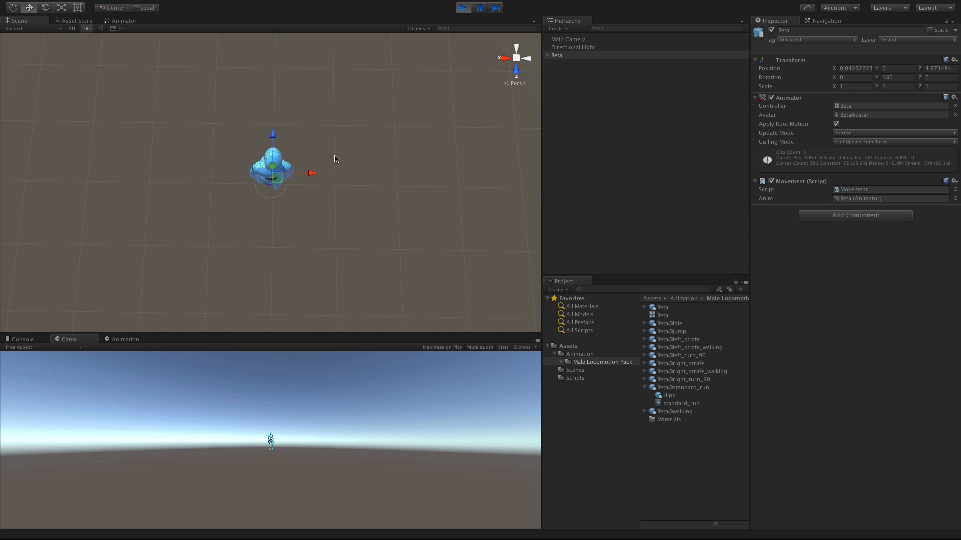
scroll(397, 150, up, 5)
scroll(383, 175, down, 10)
click(303, 422)
key(w)
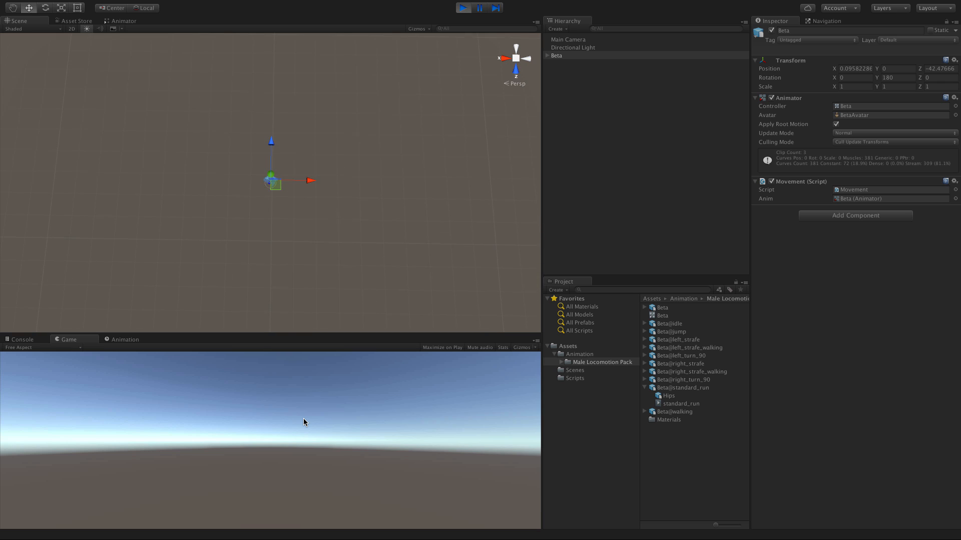
click(464, 8)
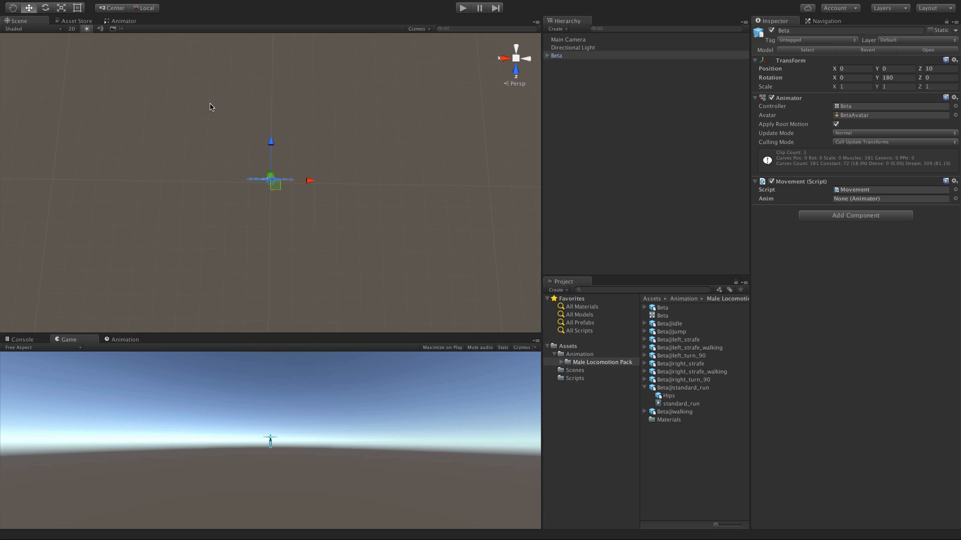
Return to the Animator graph, collapse the Beta@standard_run asset, and preview the left_strafe animation.
click(120, 21)
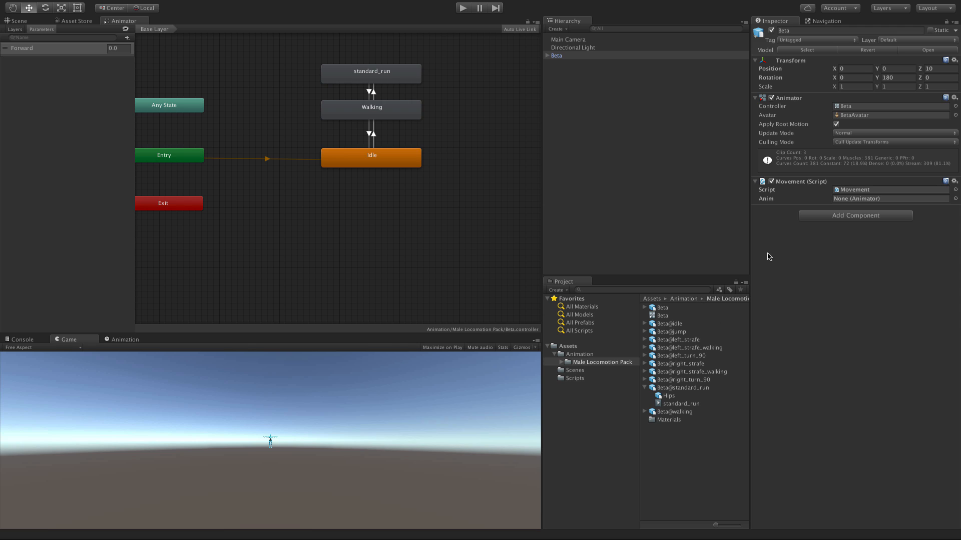
click(645, 388)
click(703, 341)
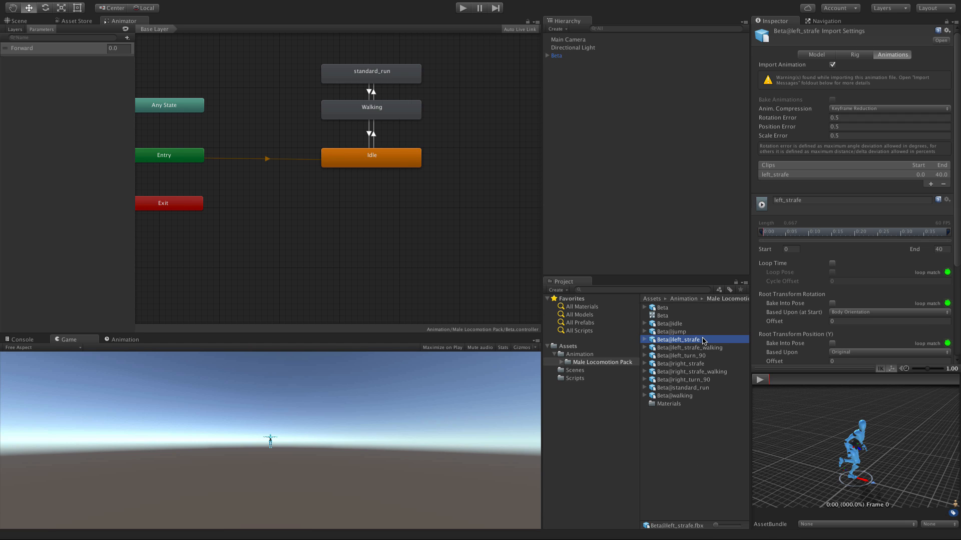
click(760, 380)
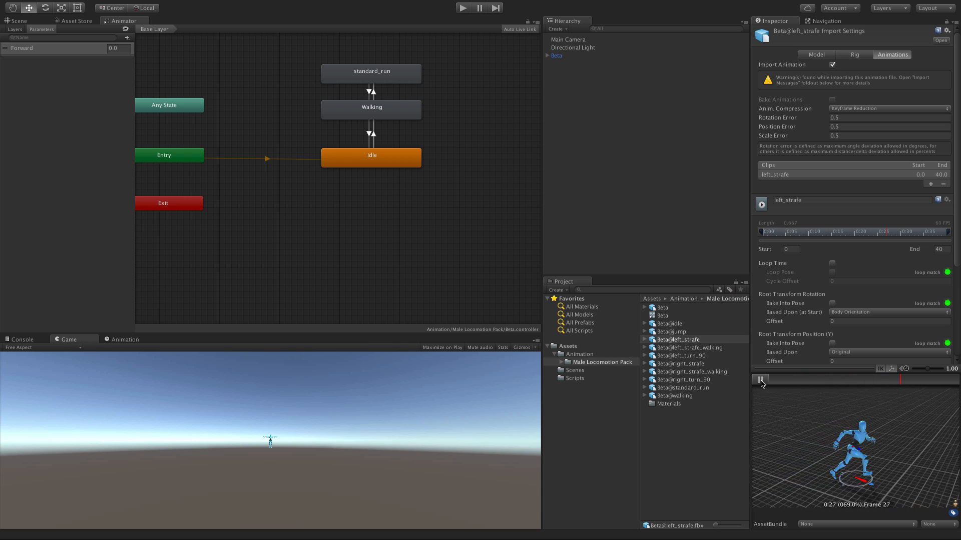
click(760, 381)
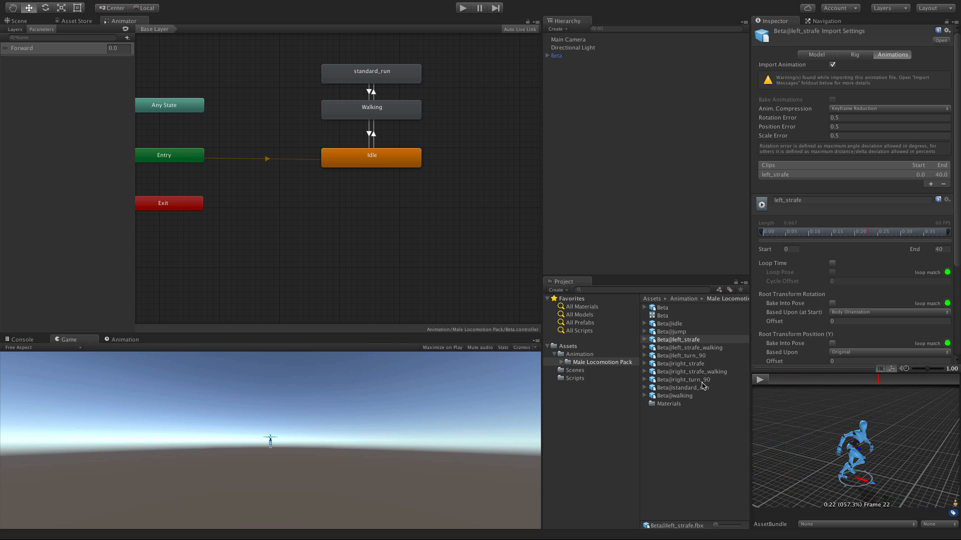
Preview the left_strafe_walking animation, replay left_strafe for comparison, and clear the asset selection.
click(706, 347)
click(760, 381)
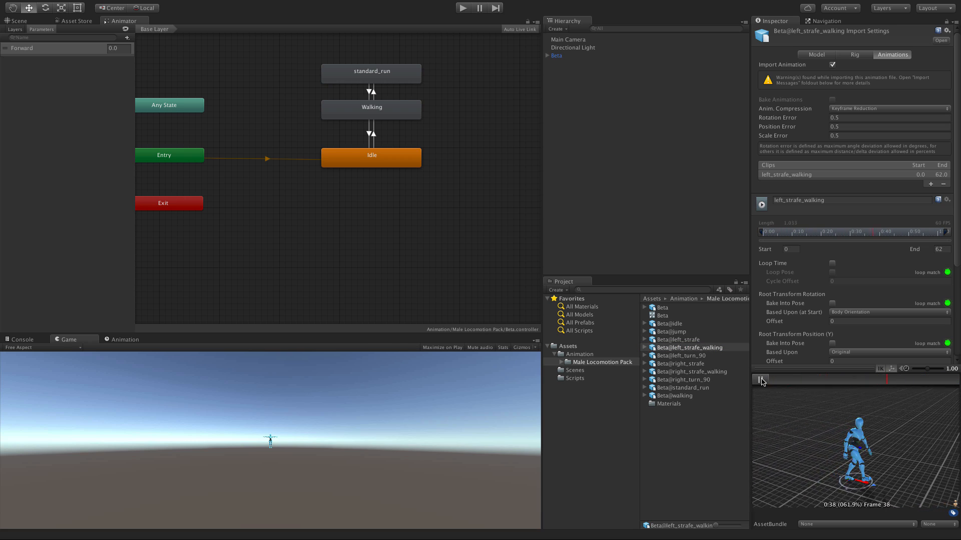
click(760, 381)
click(678, 340)
click(761, 380)
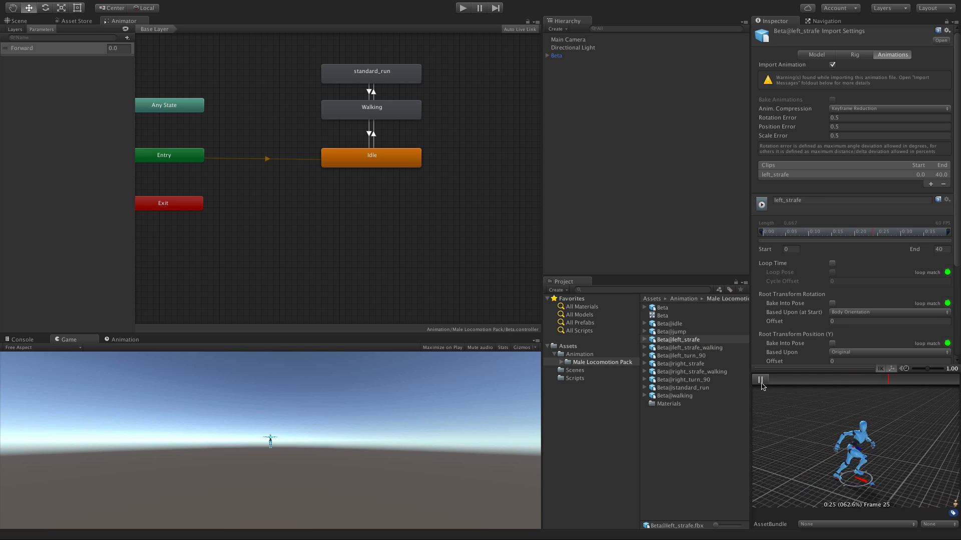
click(760, 380)
click(685, 421)
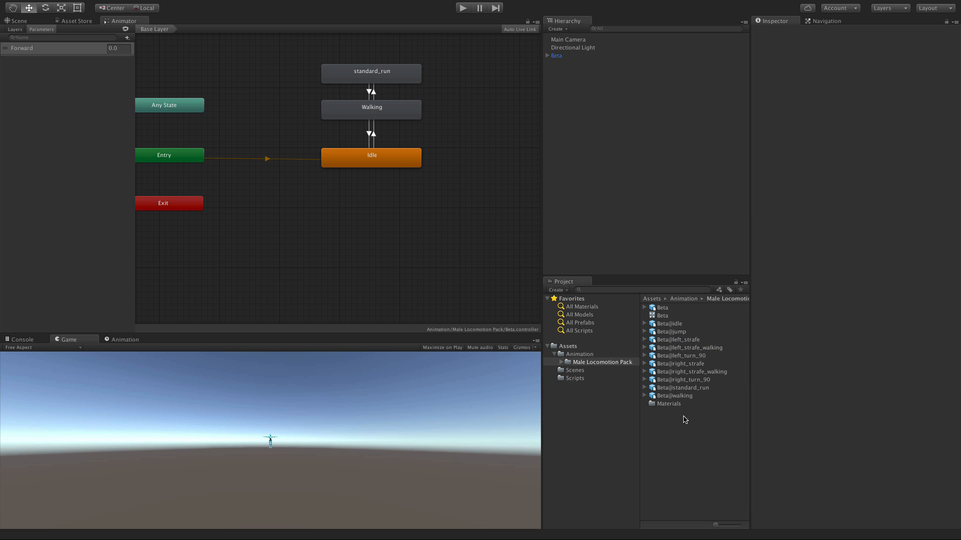
Preview the right_turn_90 animation and open the import settings of Beta@walking.
click(701, 381)
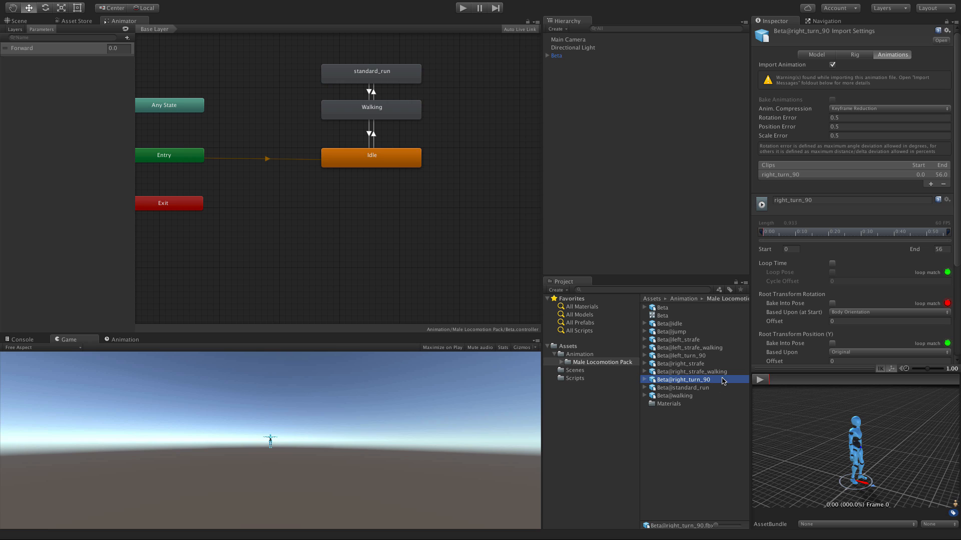
click(765, 381)
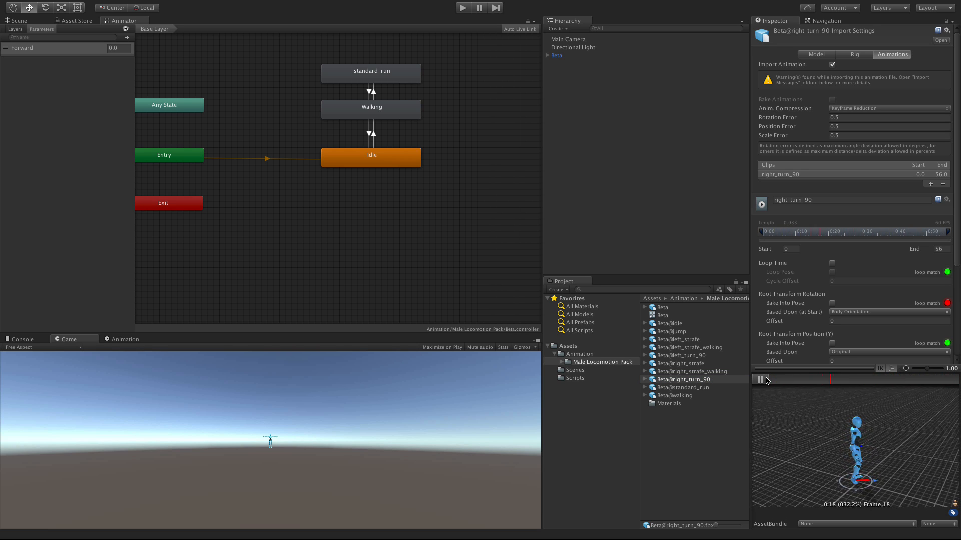
click(767, 381)
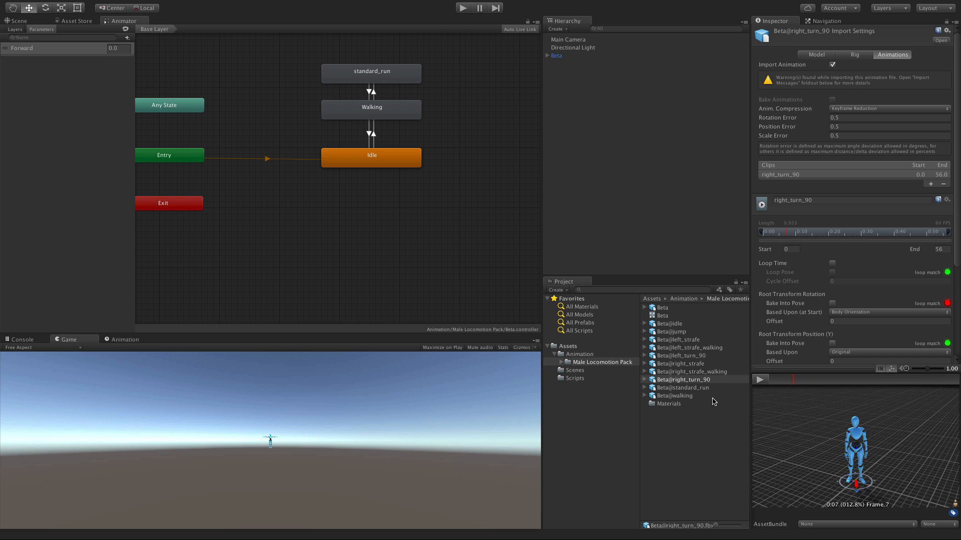
click(689, 400)
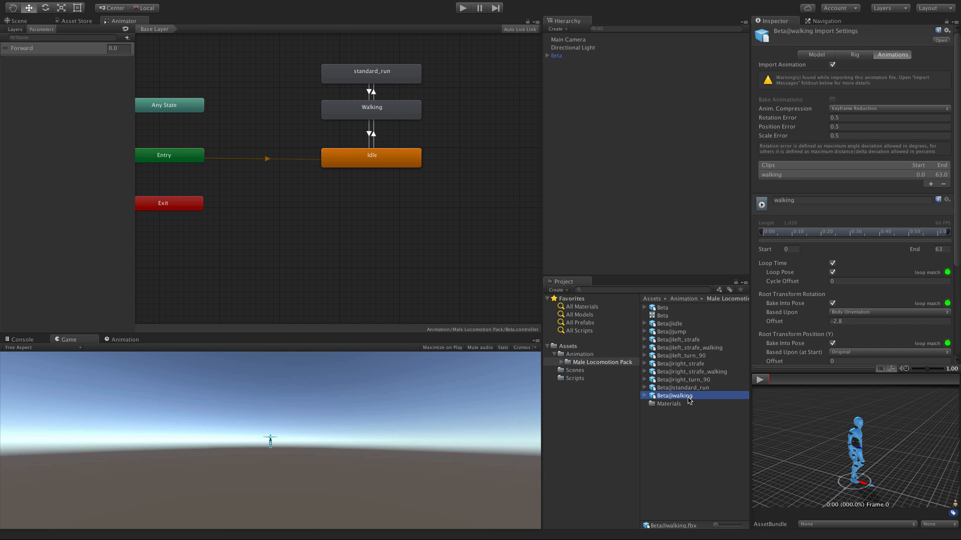